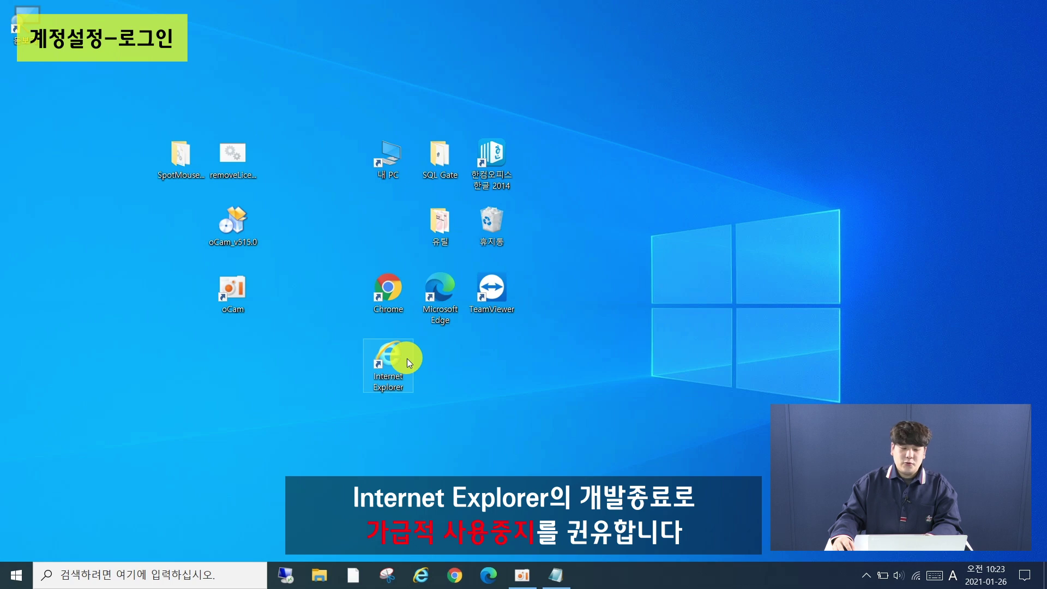
Launch Microsoft Edge from the desktop and maximize its window
double_click(447, 312)
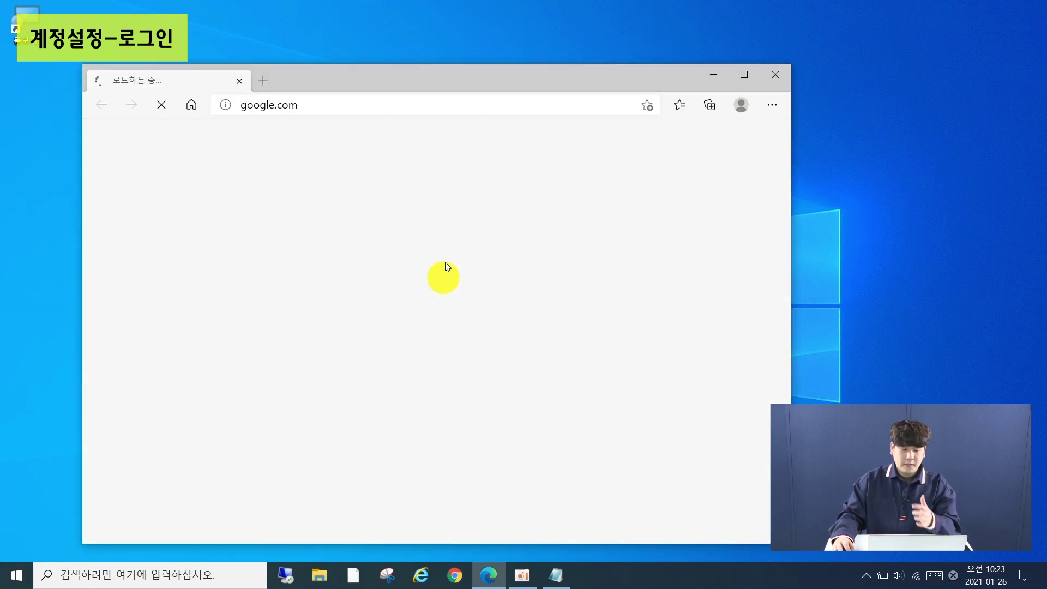
double_click(515, 83)
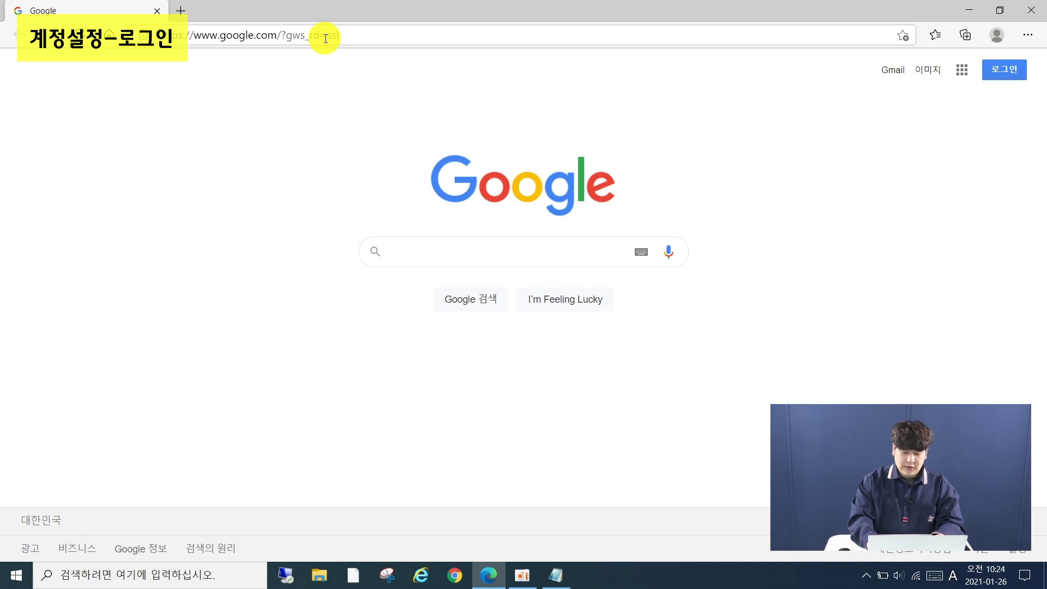
type("=")
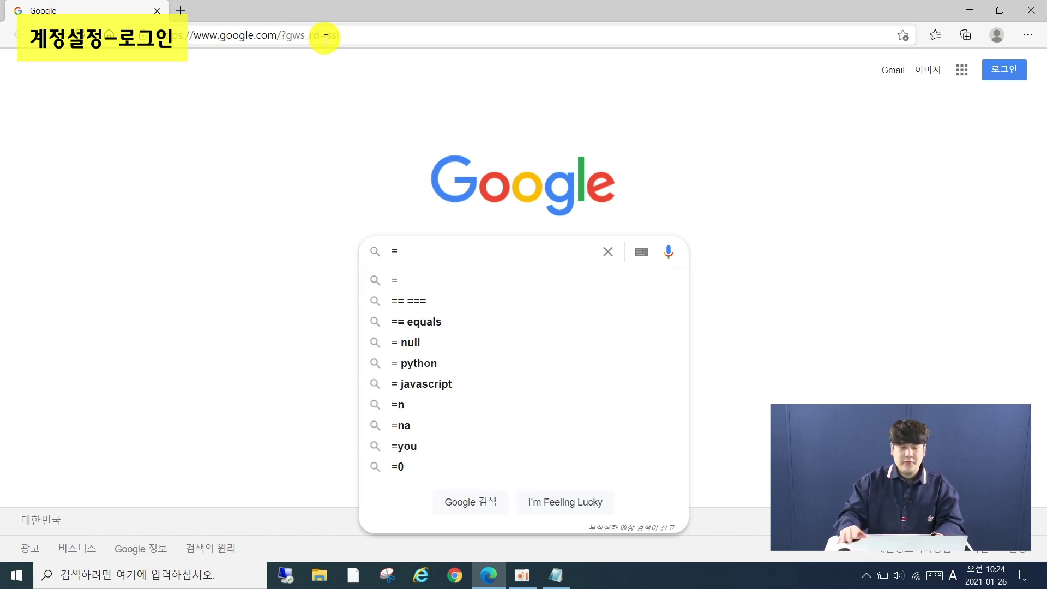
Replace the Google address in the address bar with portal.office.com
left_click(326, 38)
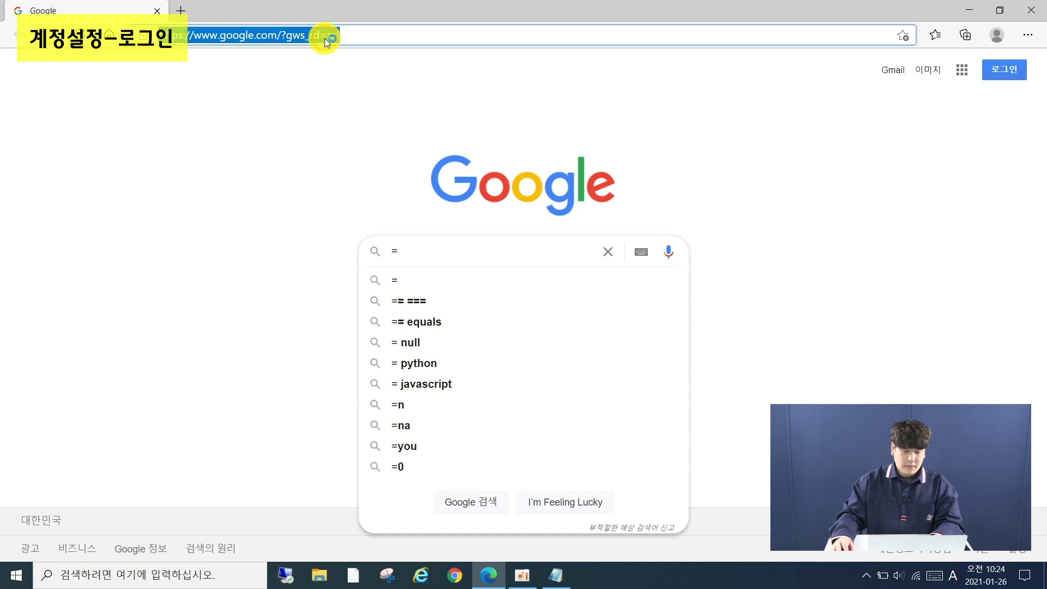
key("super+plus")
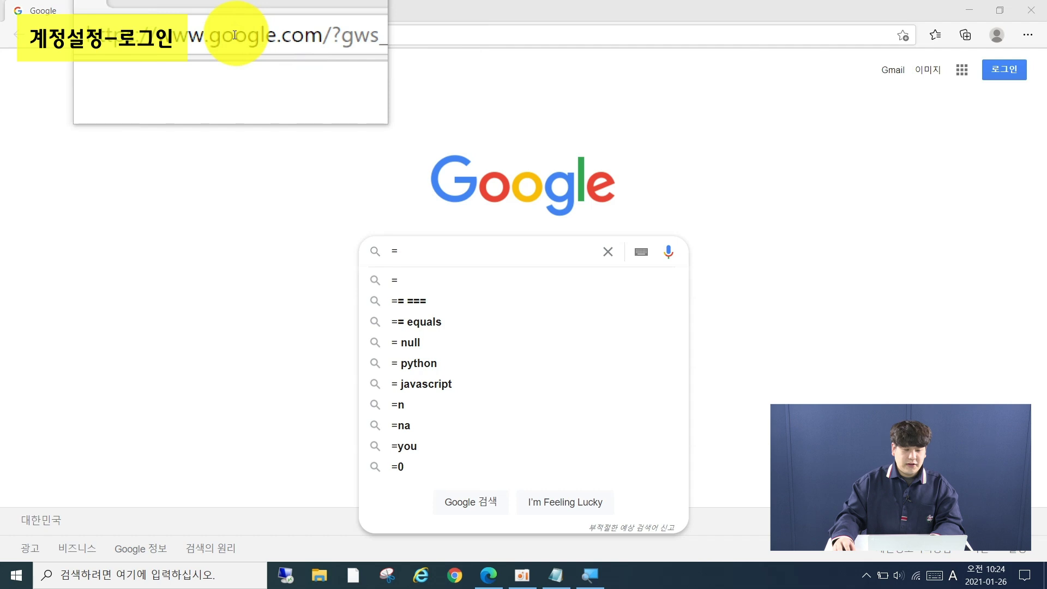
double_click(234, 35)
left_click(234, 35)
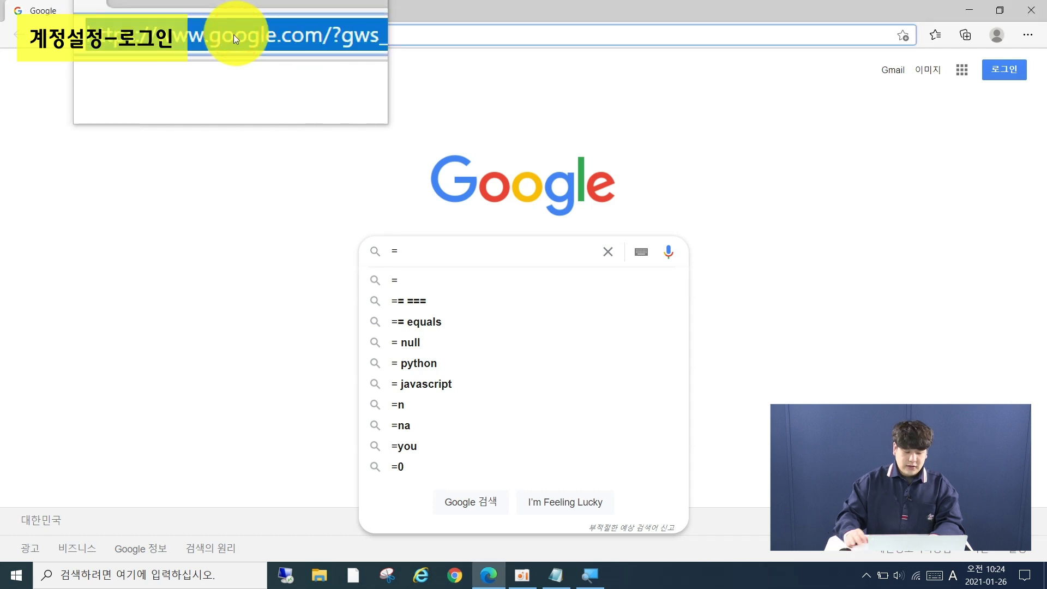
key("BackSpace")
type("portal.office.com")
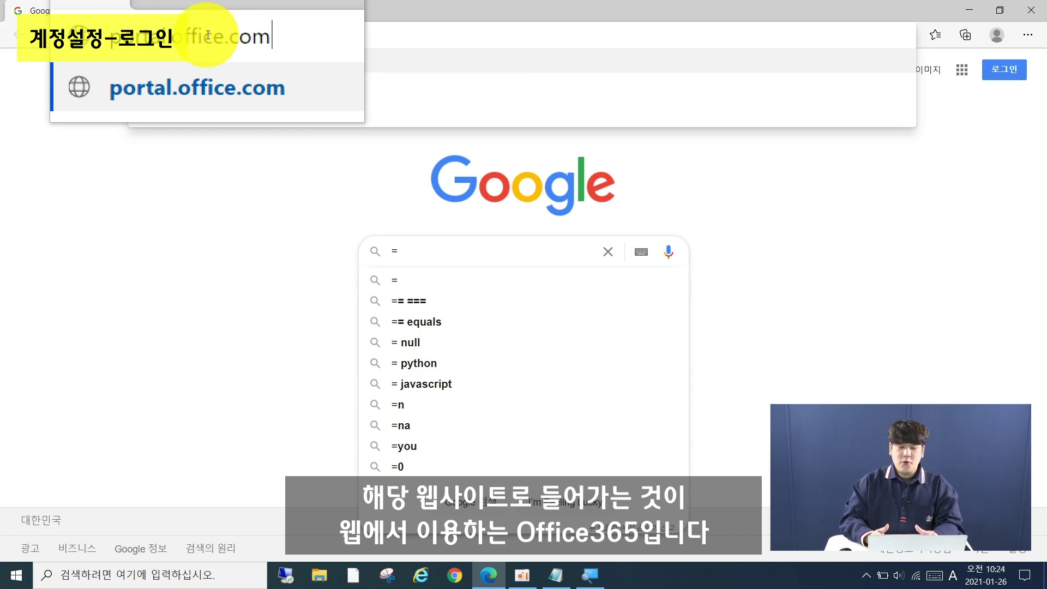
Load the Office portal and choose 다른 계정 사용 to sign in with another account
key("Return")
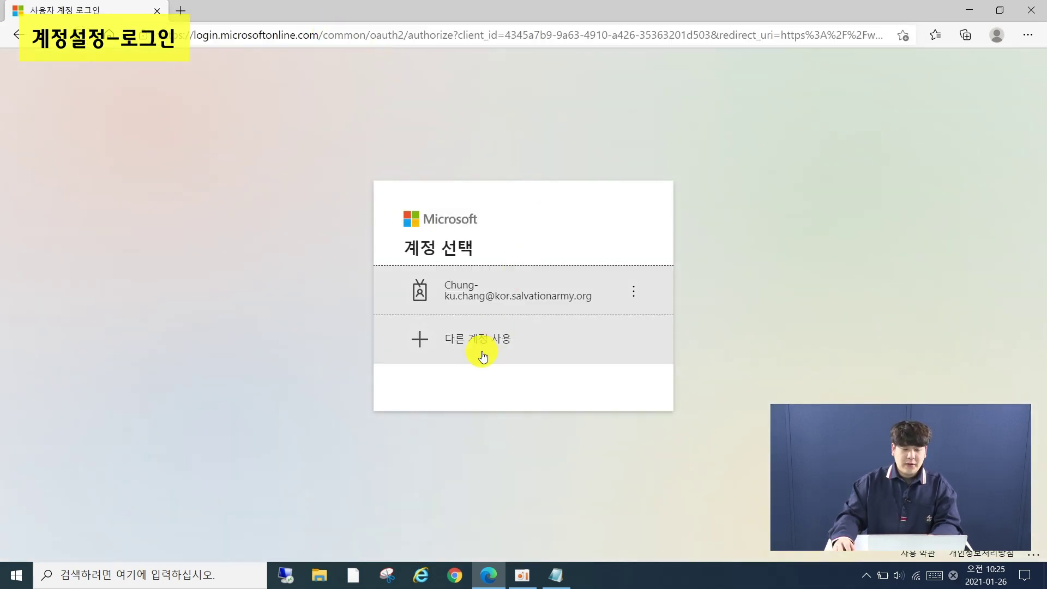
left_click(487, 351)
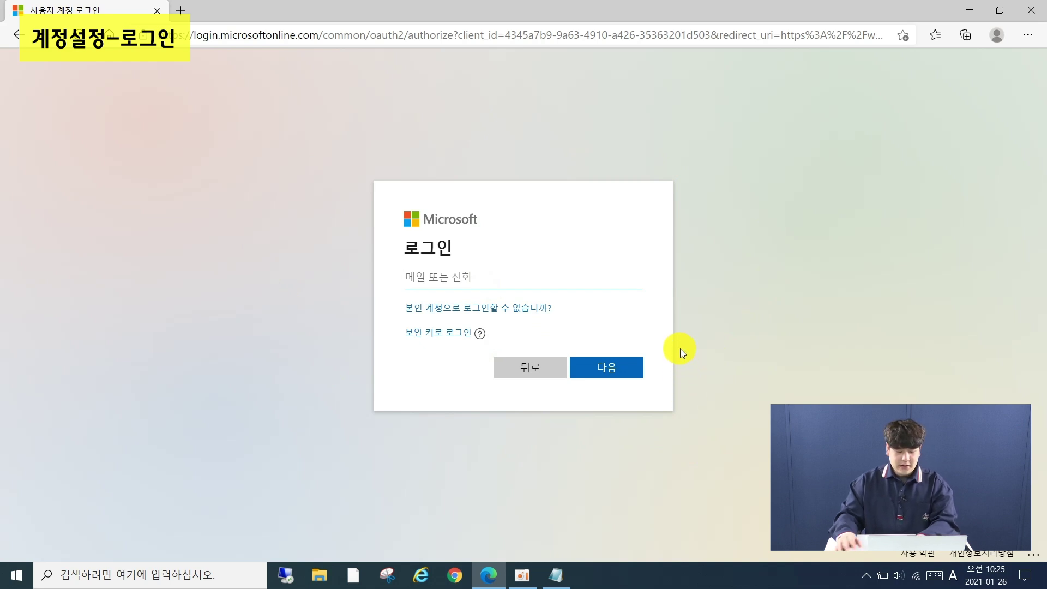
key("super+plus")
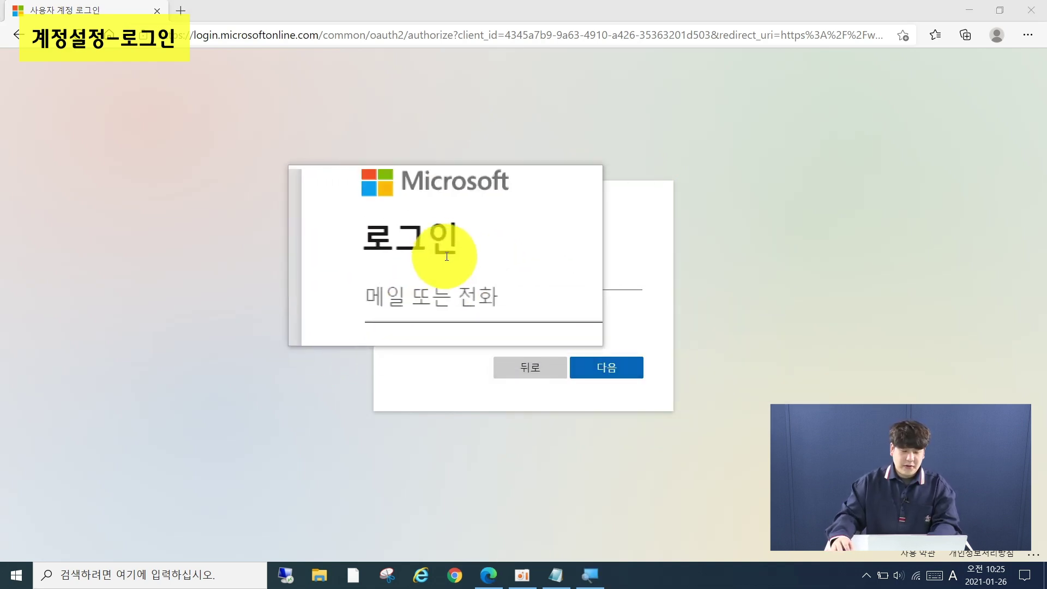
Enter the new work account's e-mail address in the 로그인 field and submit it
left_click(463, 277)
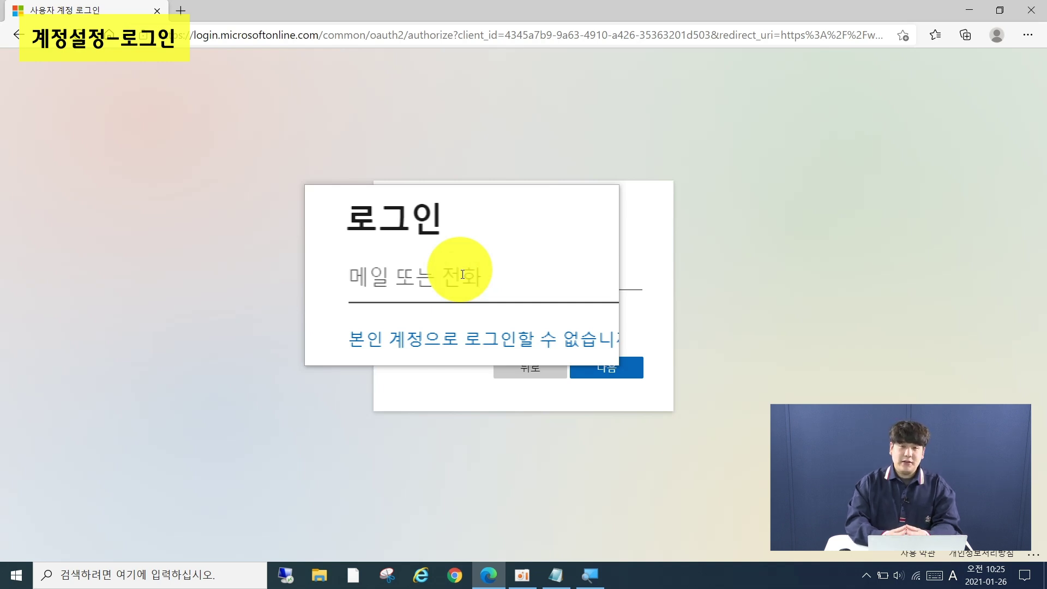
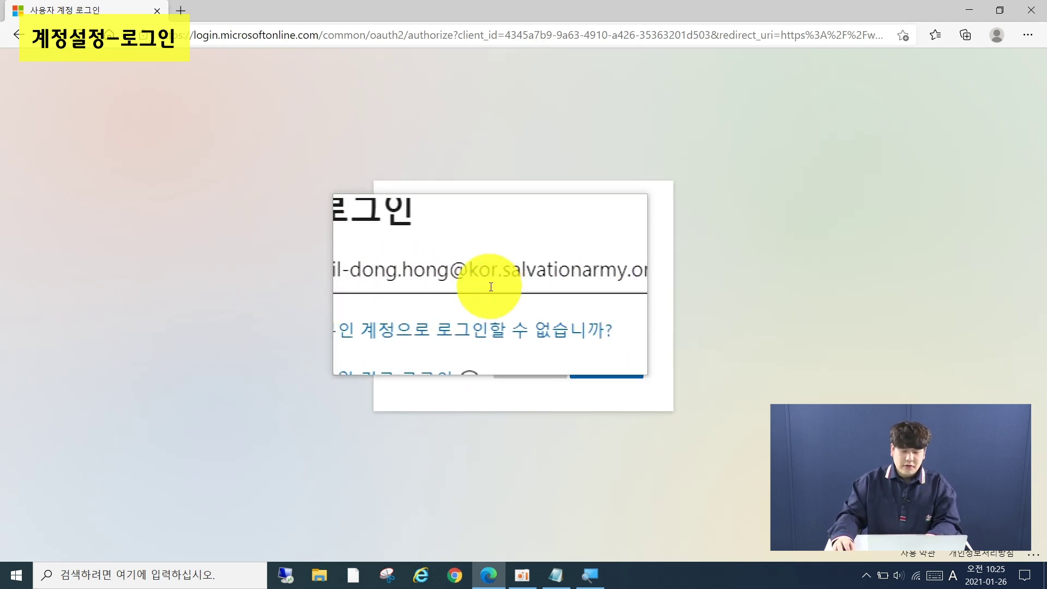
key("Return")
key("super+Escape")
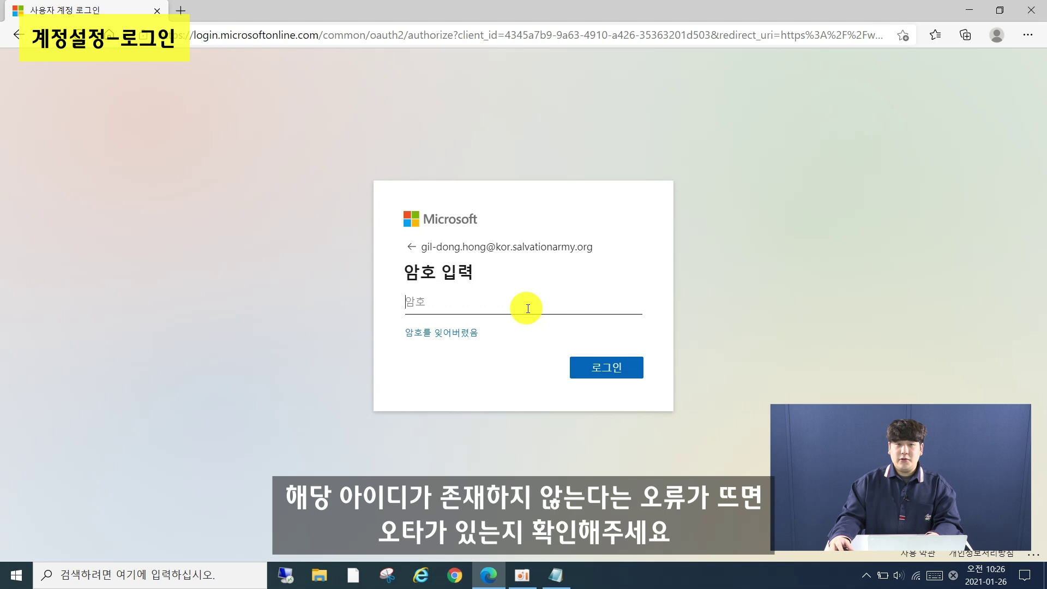
Enter the account password and sign in
left_click(528, 308)
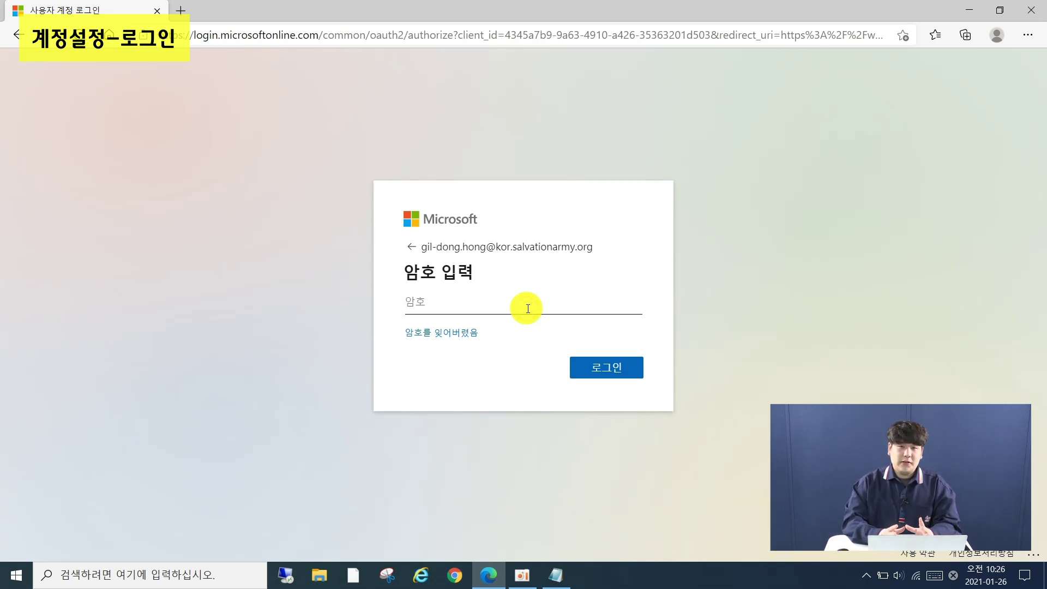
left_click(528, 309)
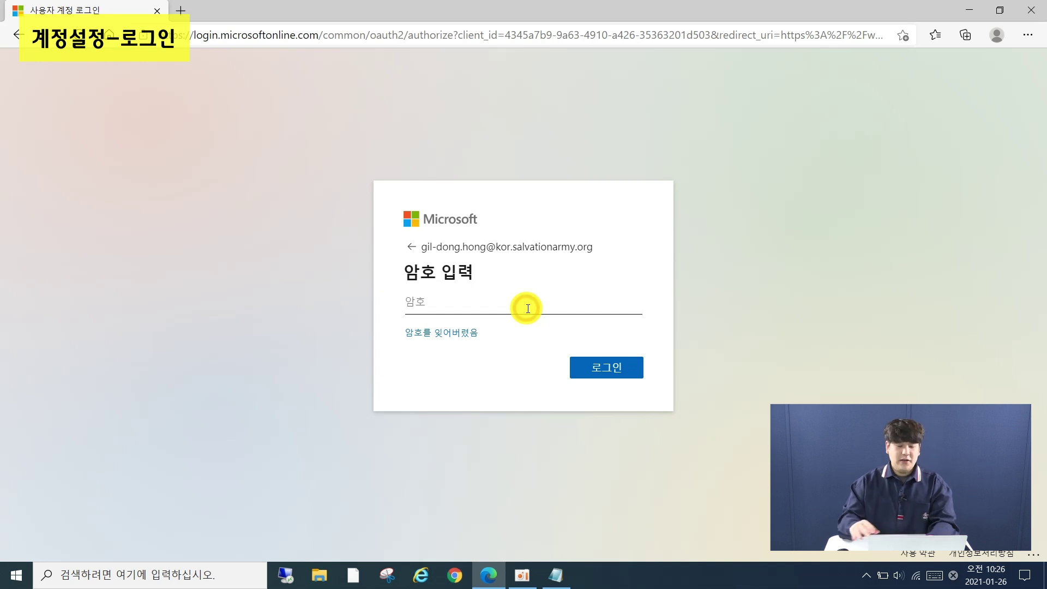
type("••••••••")
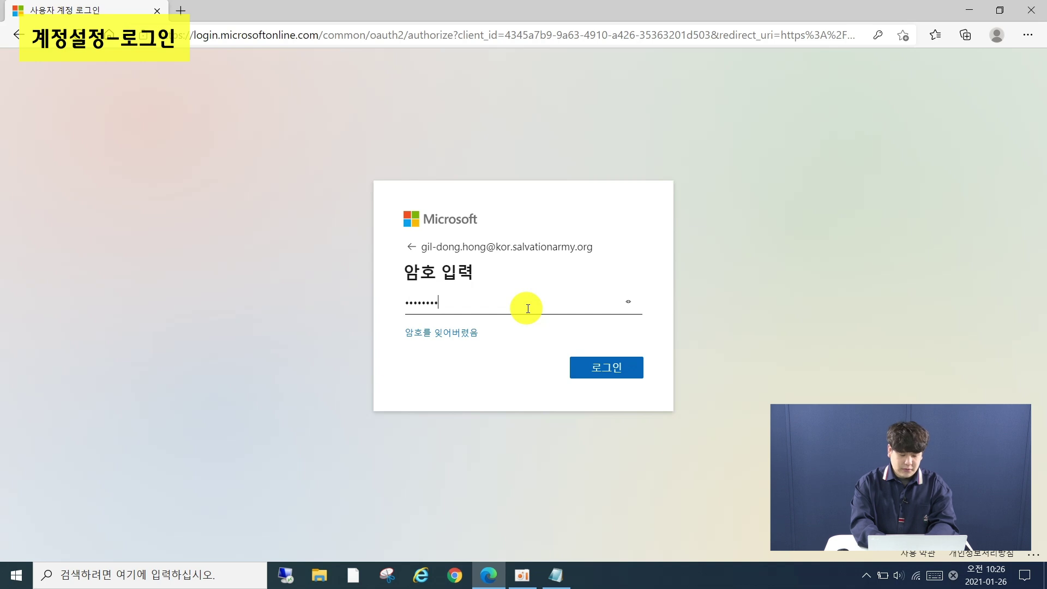
key("Return")
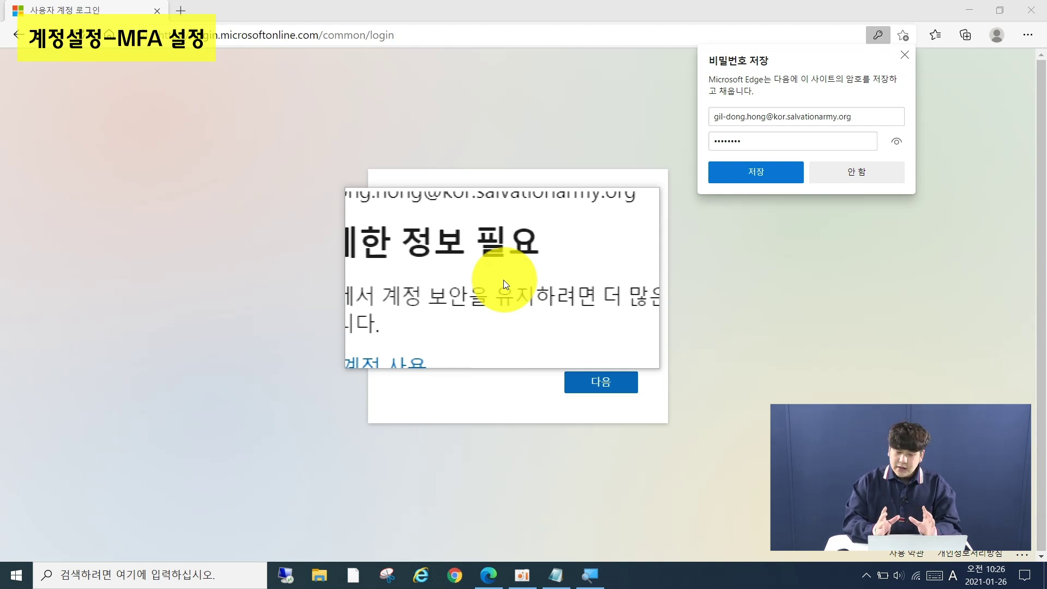
Continue past the more-information page and dismiss Edge's 비밀번호 저장 offer
left_click(616, 390)
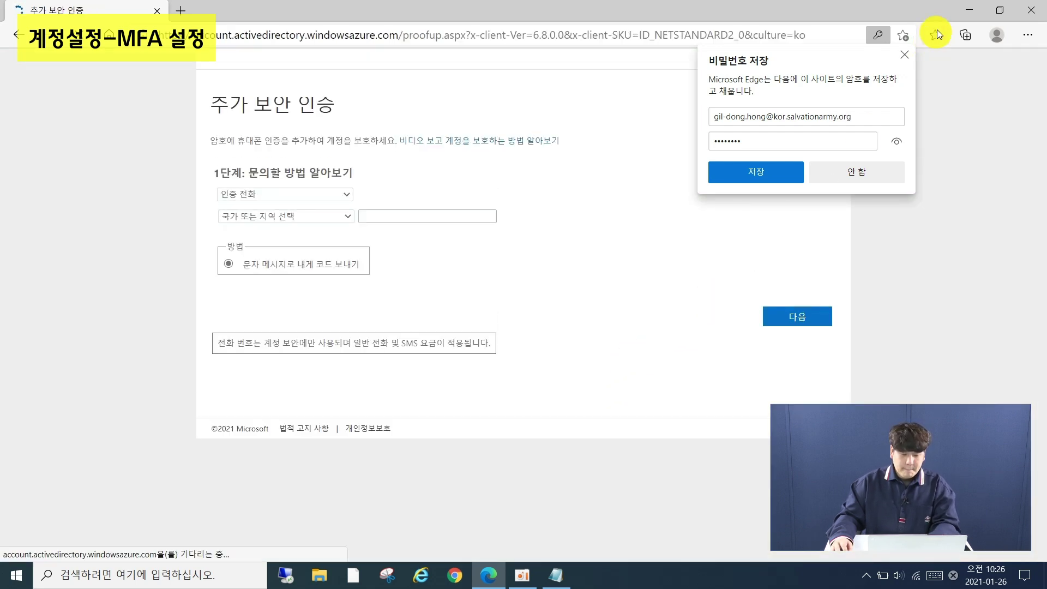
left_click(904, 54)
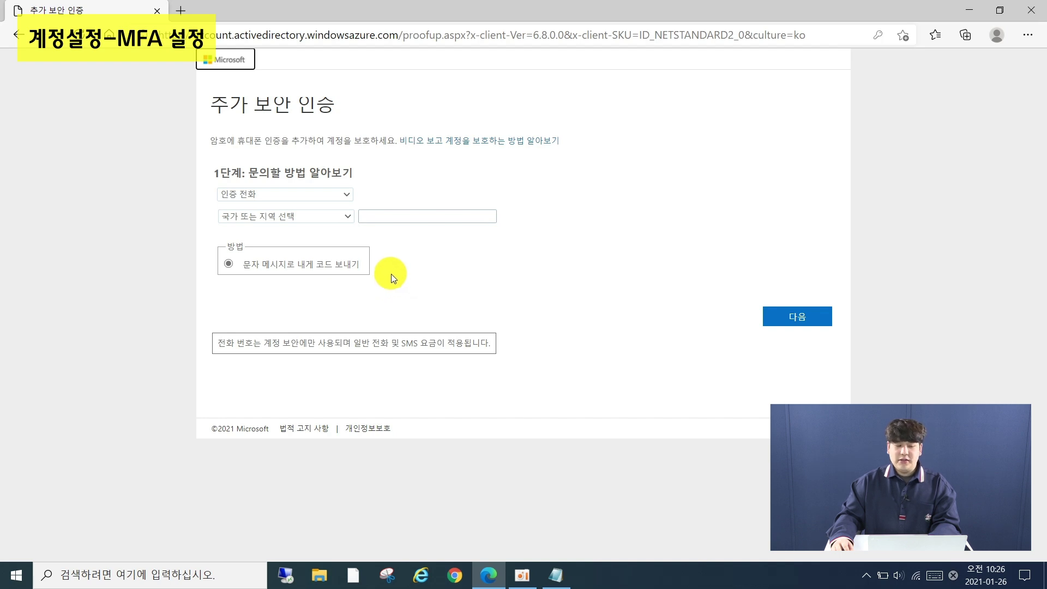
left_click(346, 194)
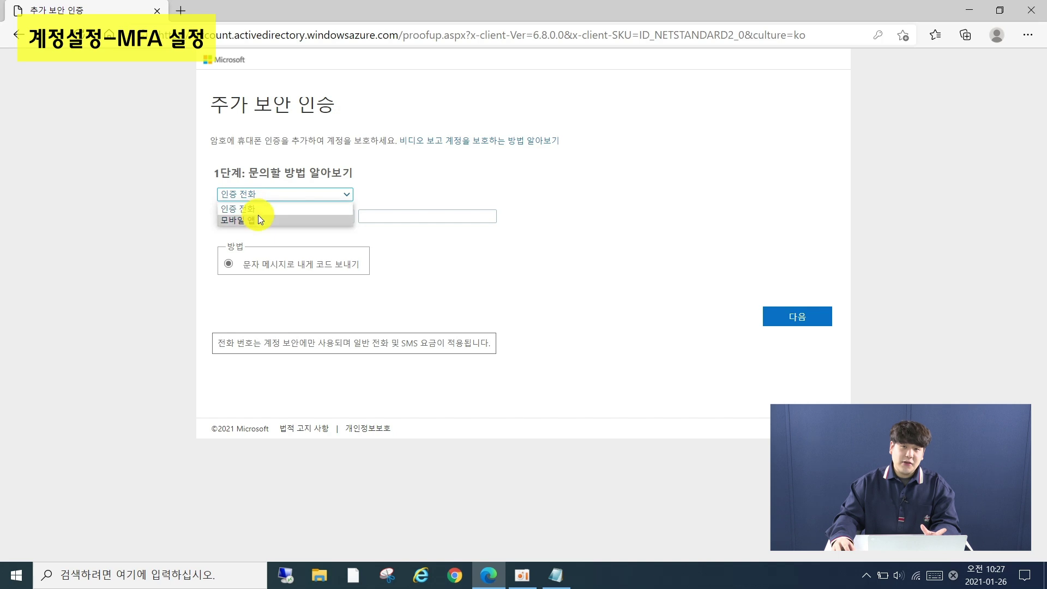
Set the contact method to 모바일 앱 with 확인 시 알림 수신 selected
left_click(256, 219)
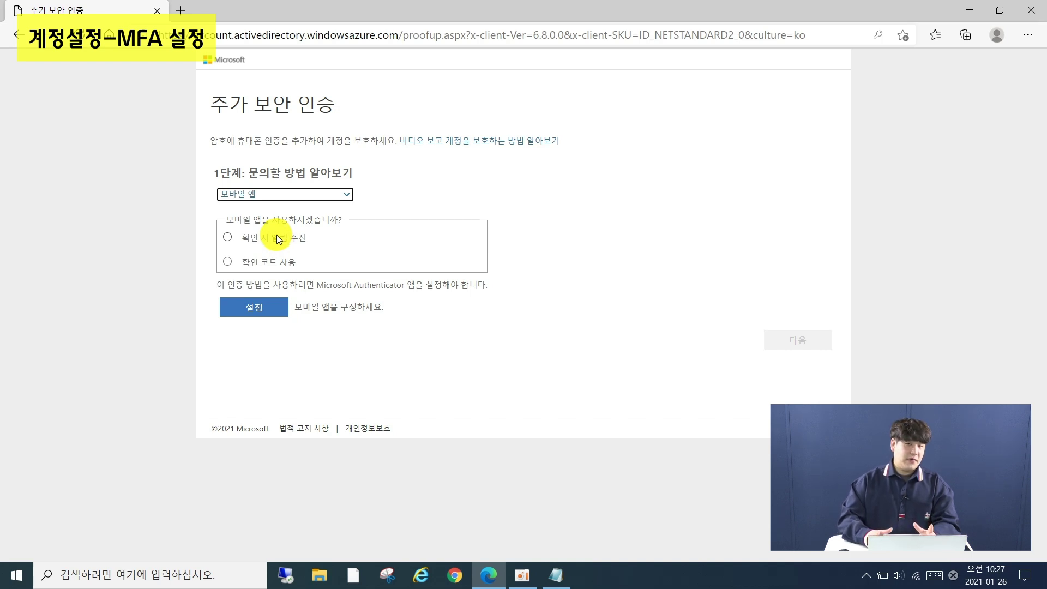
left_click(228, 238)
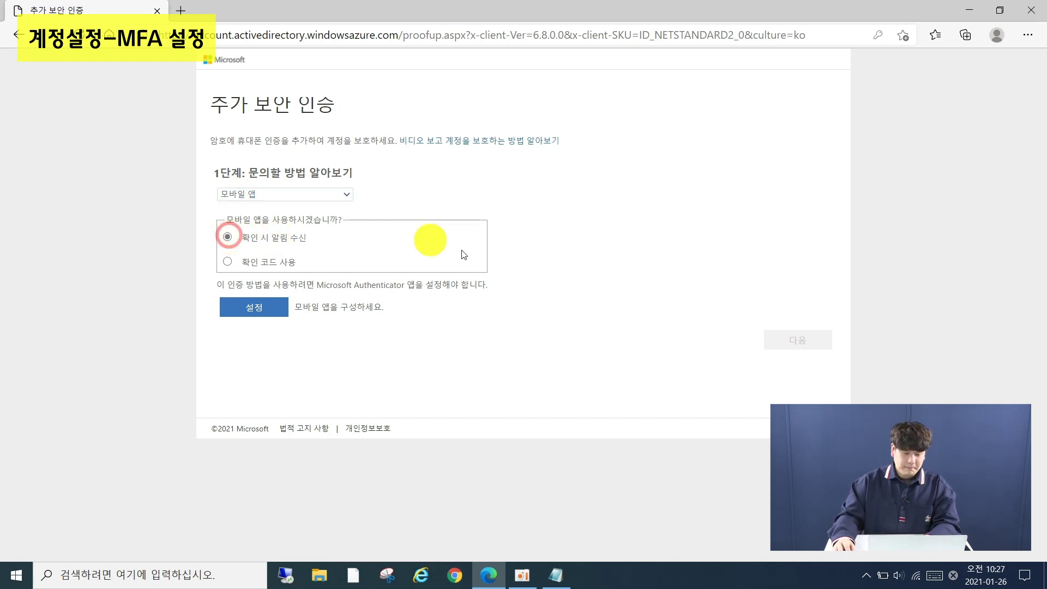
left_click(236, 192)
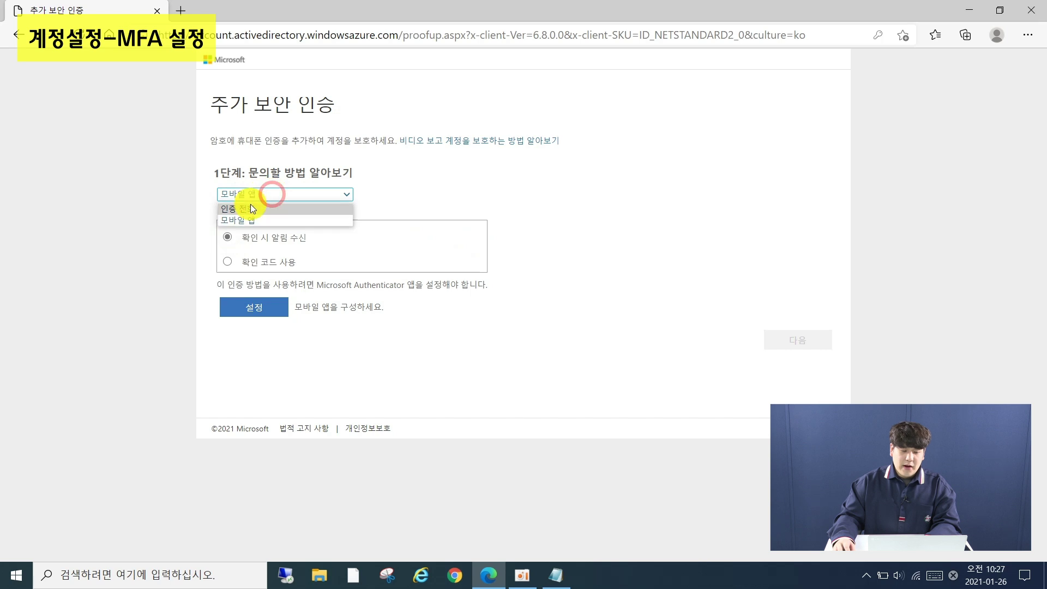
left_click(246, 217)
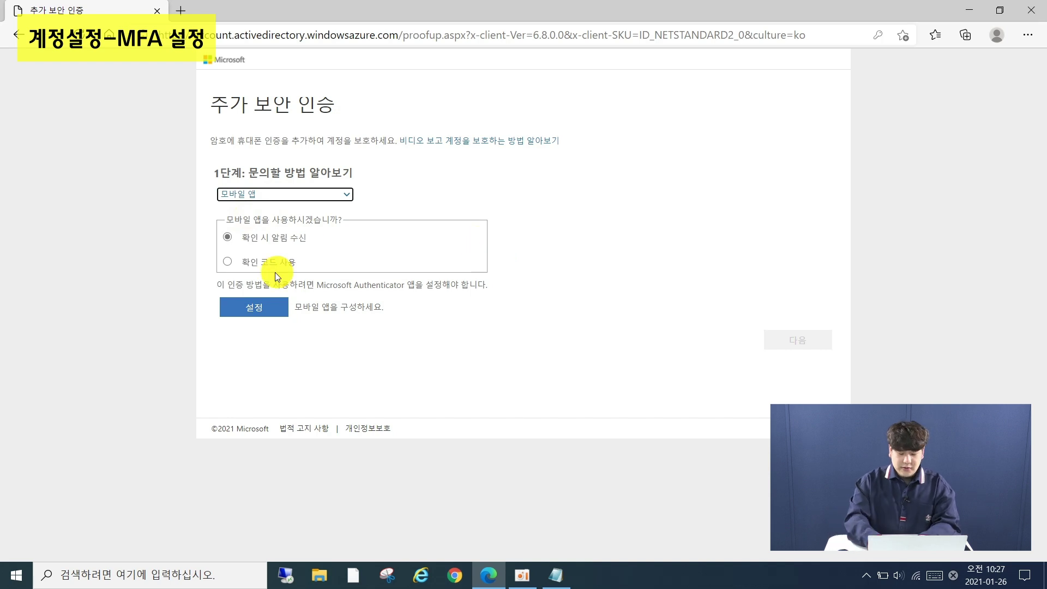
key("super+plus")
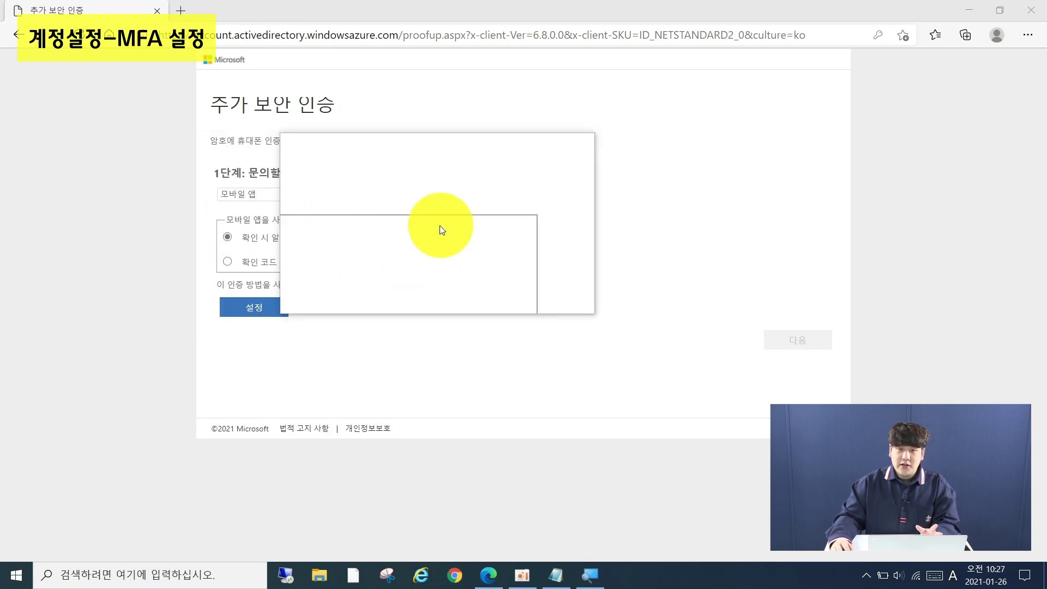
key("super+Escape")
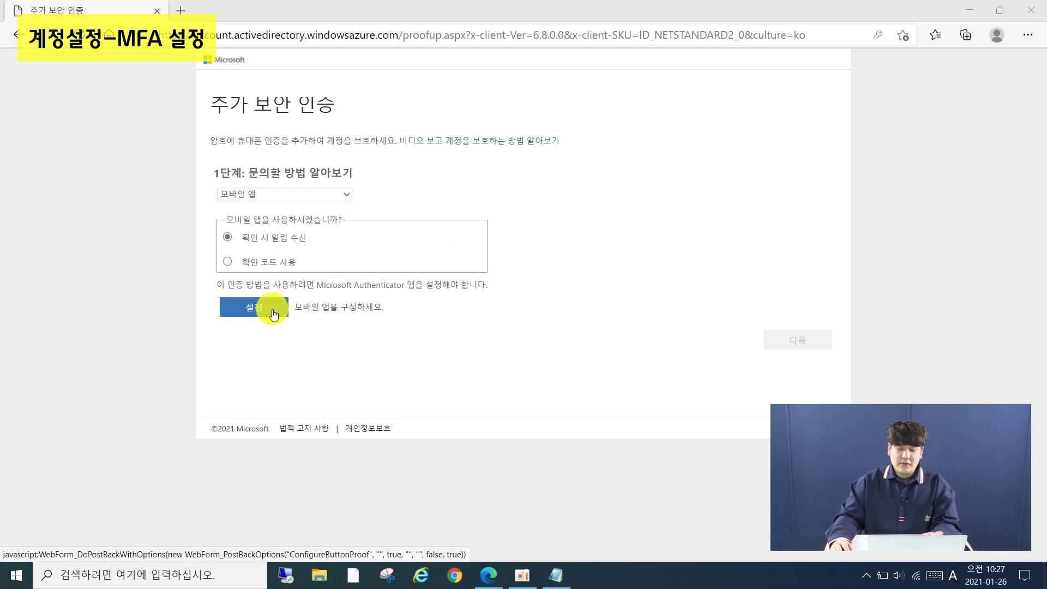
Open the 모바일 앱 구성 dialog showing the Authenticator QR code
left_click(272, 310)
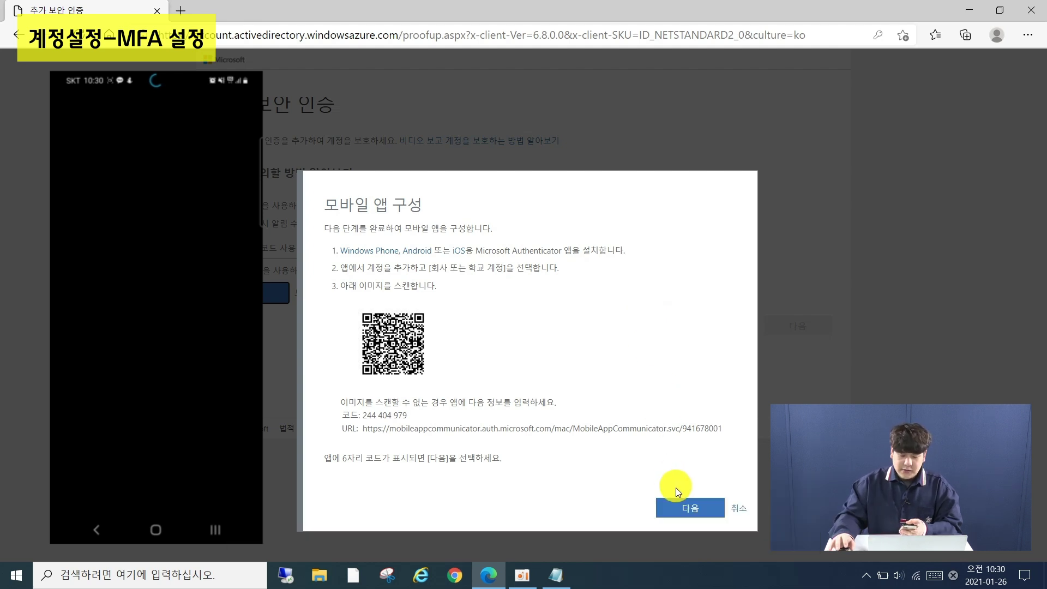
Confirm the Authenticator app is linked and verify via the mobile app notification
left_click(684, 509)
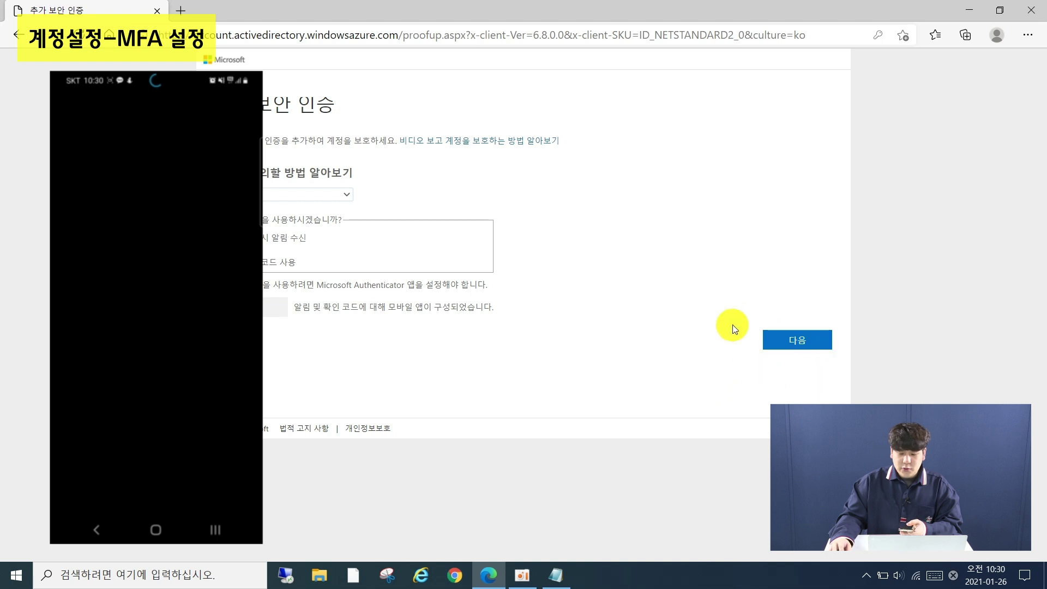
left_click(799, 341)
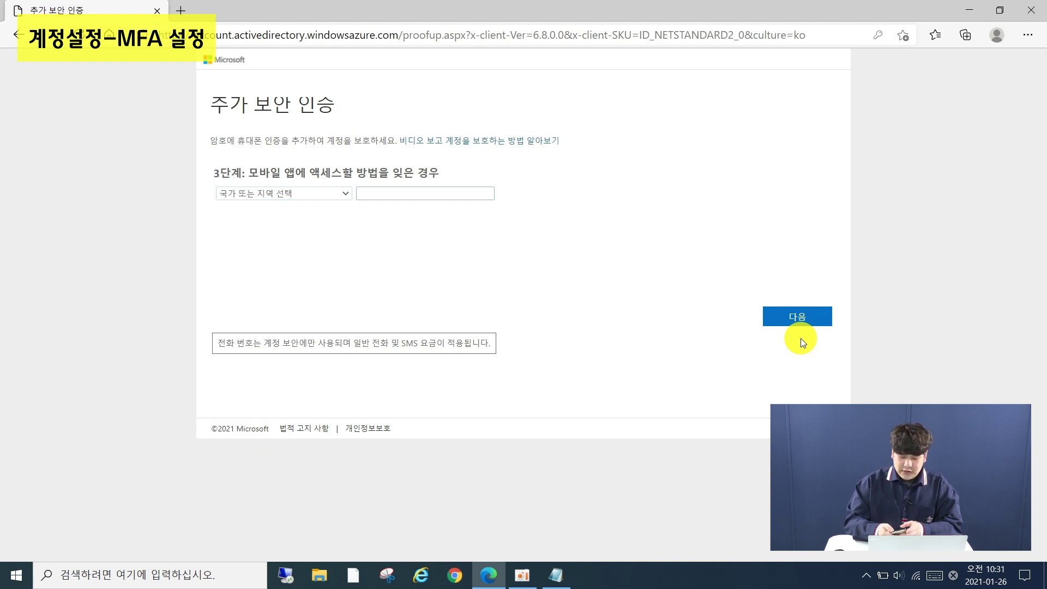
Save a 한국 (+82) backup phone number and finish the security verification setup
left_click(342, 192)
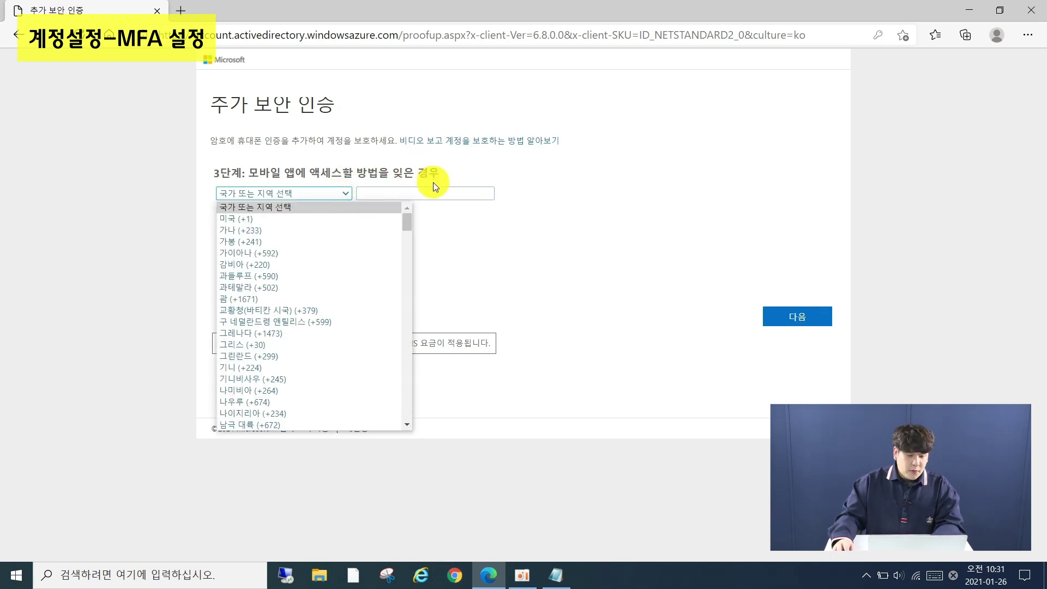
left_click_drag(409, 224, 412, 420)
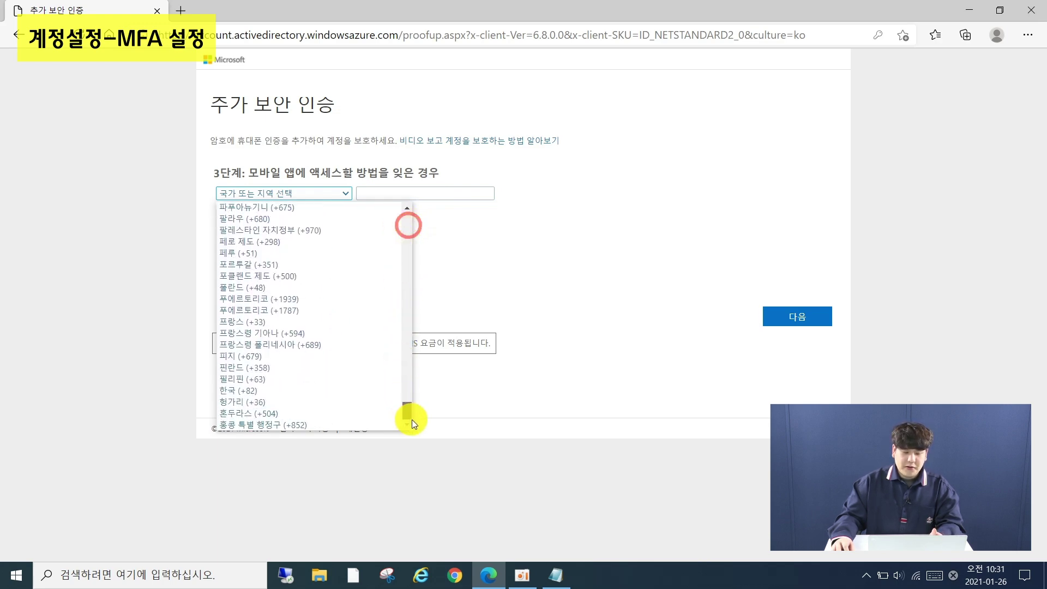
left_click(374, 394)
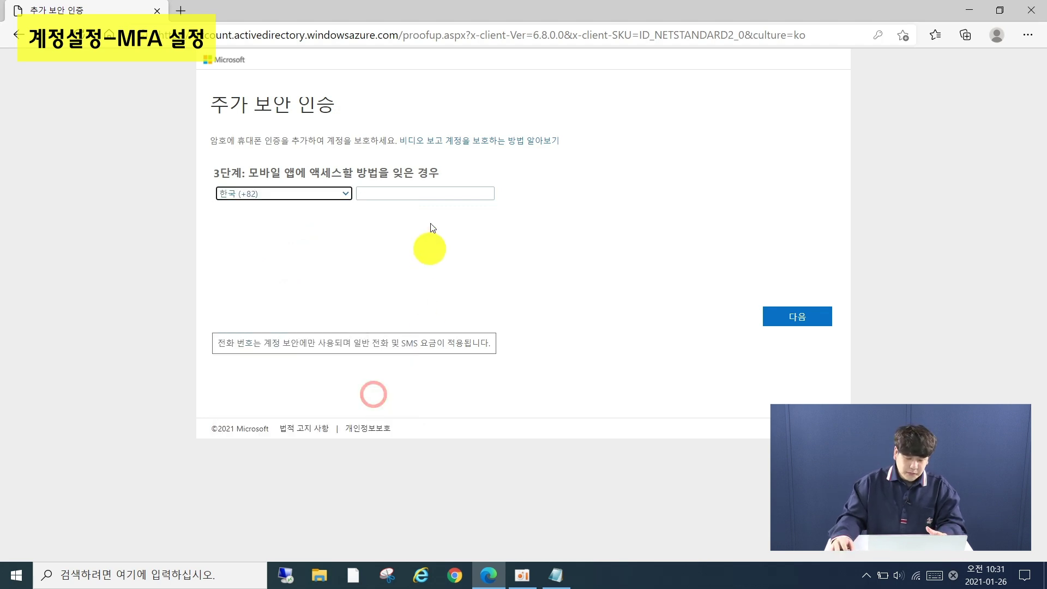
left_click(429, 192)
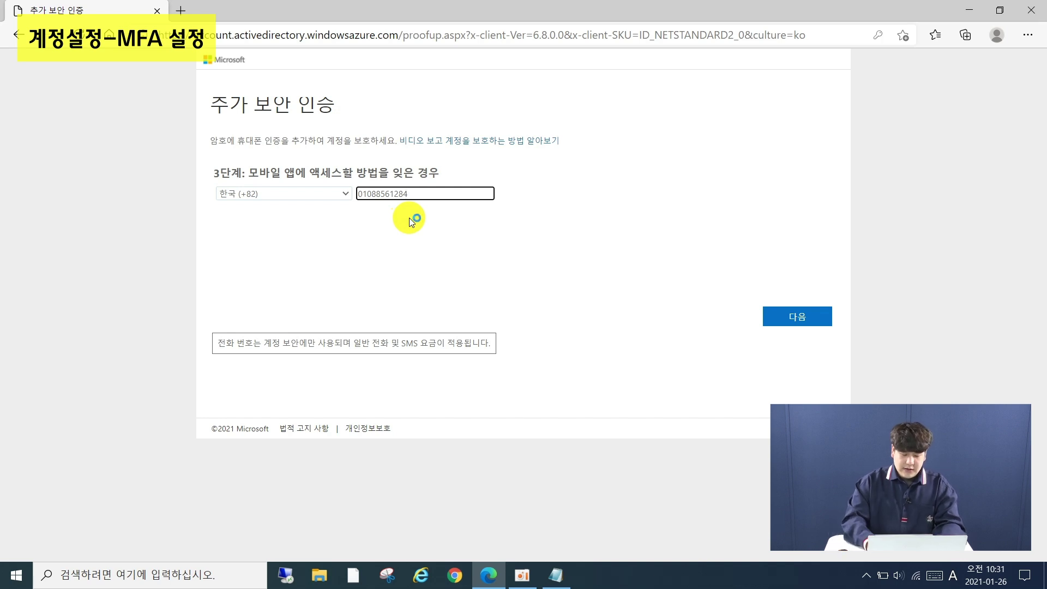
key("super+plus")
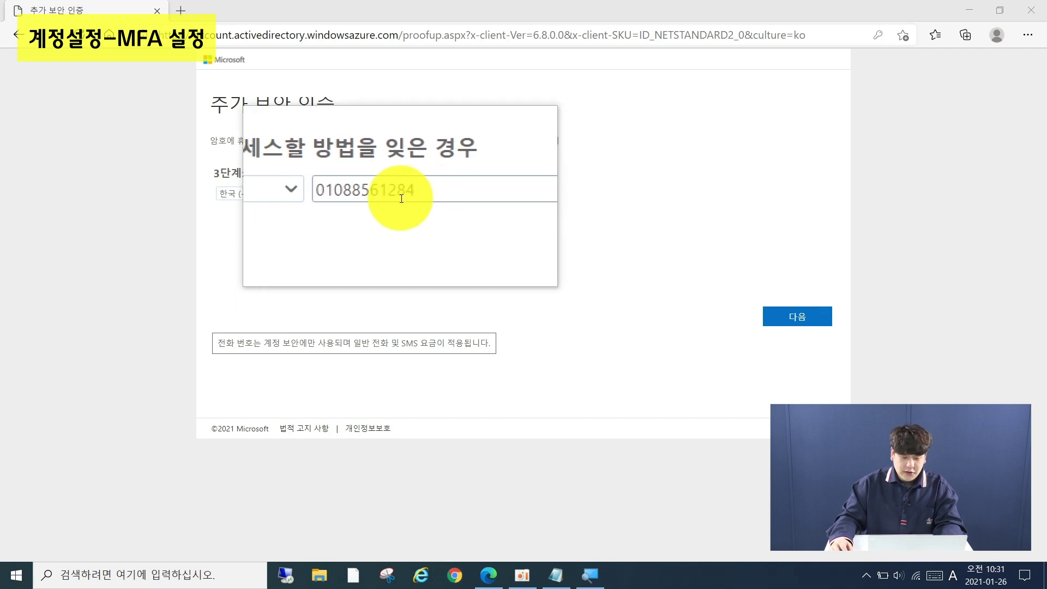
key("super+Escape")
left_click(809, 319)
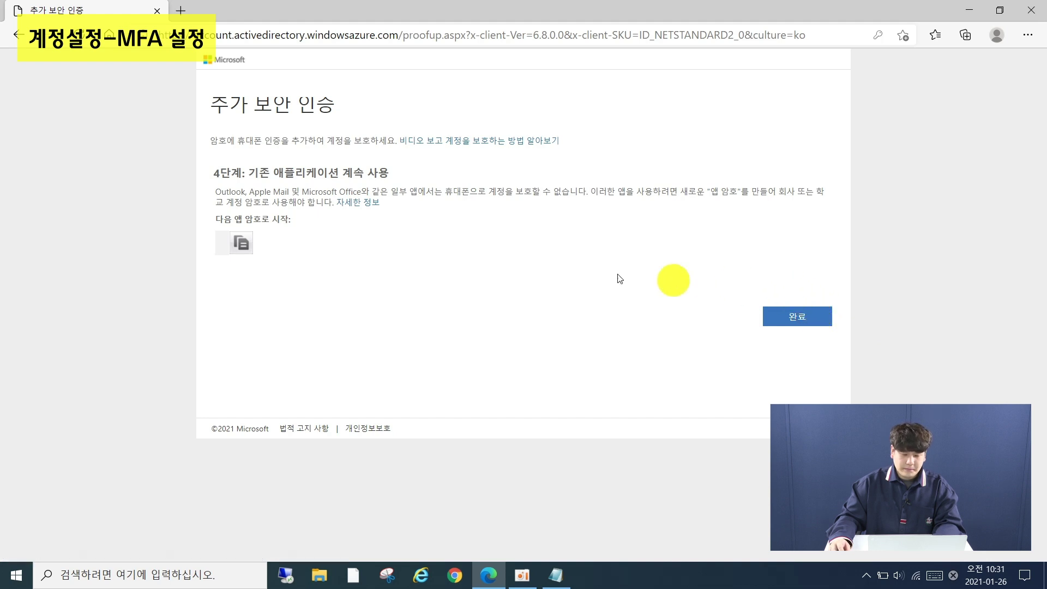
left_click(785, 316)
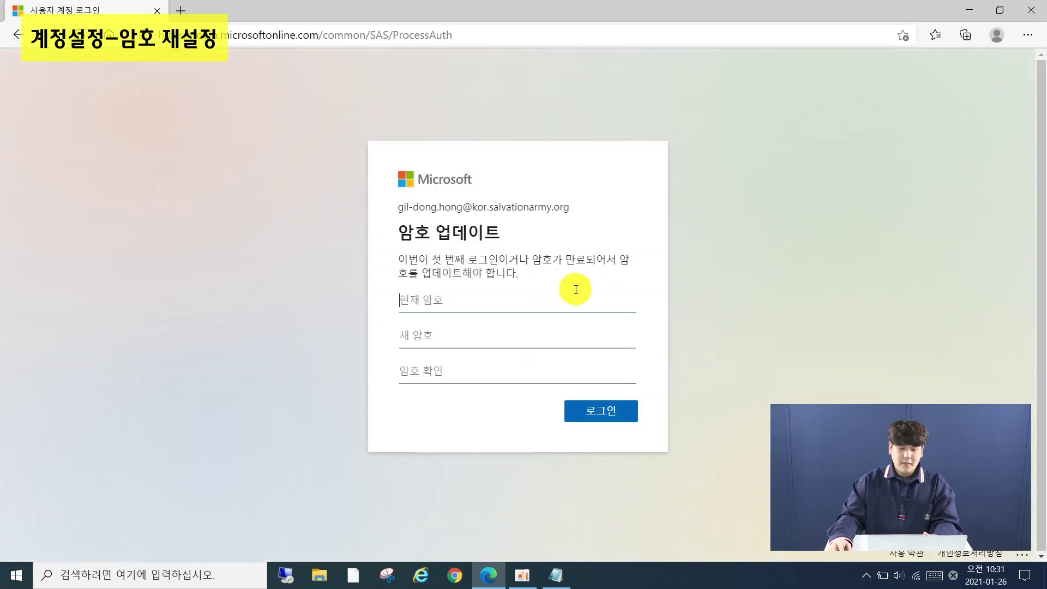
Fill in the current, new and confirmation passwords on 암호 업데이트 and submit
left_click(563, 295)
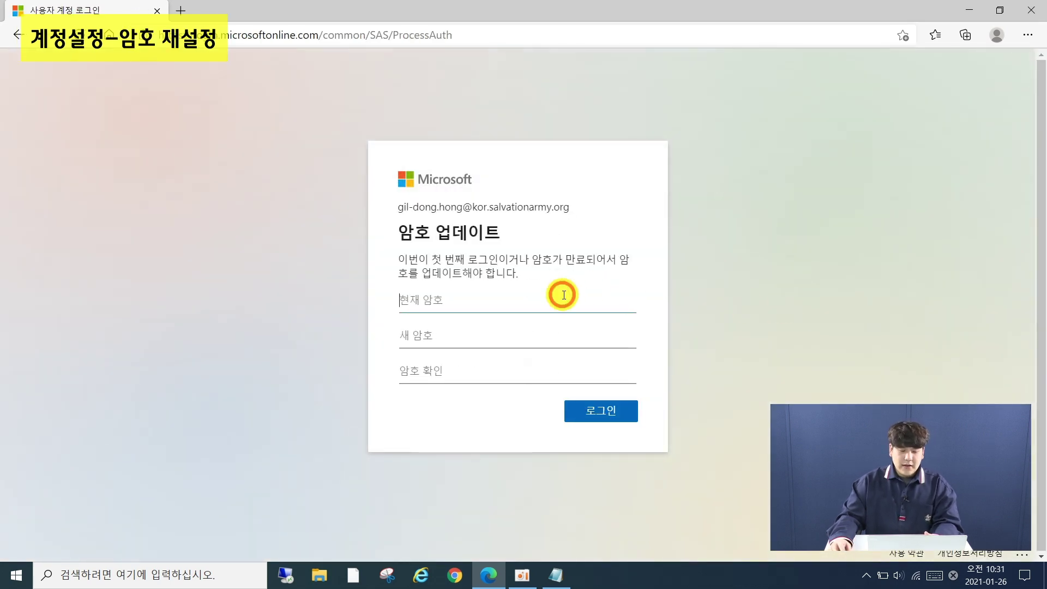
type("••")
key("BackSpace")
key("BackSpace")
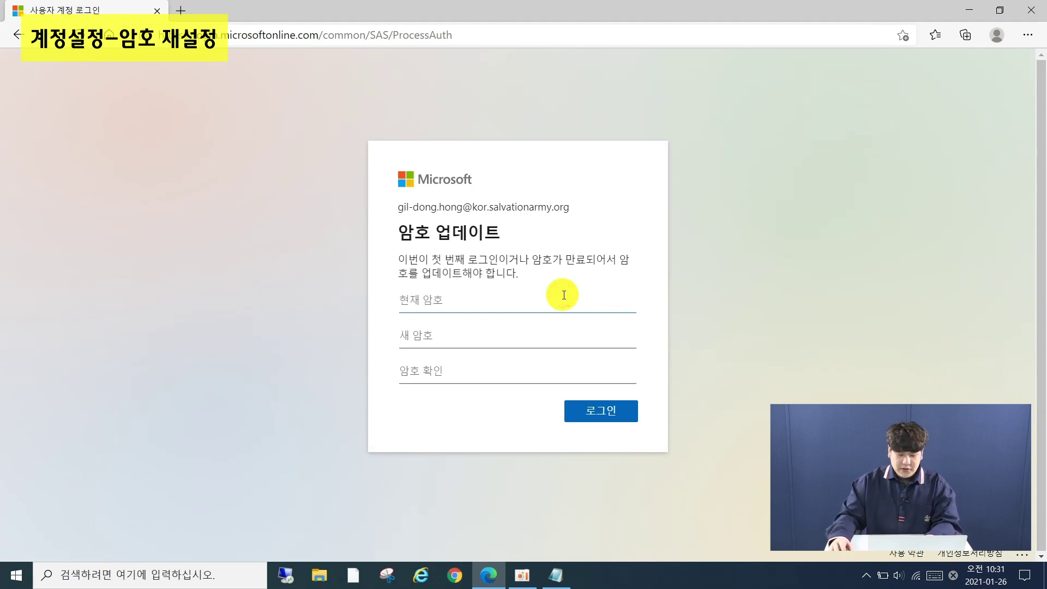
key("super+plus")
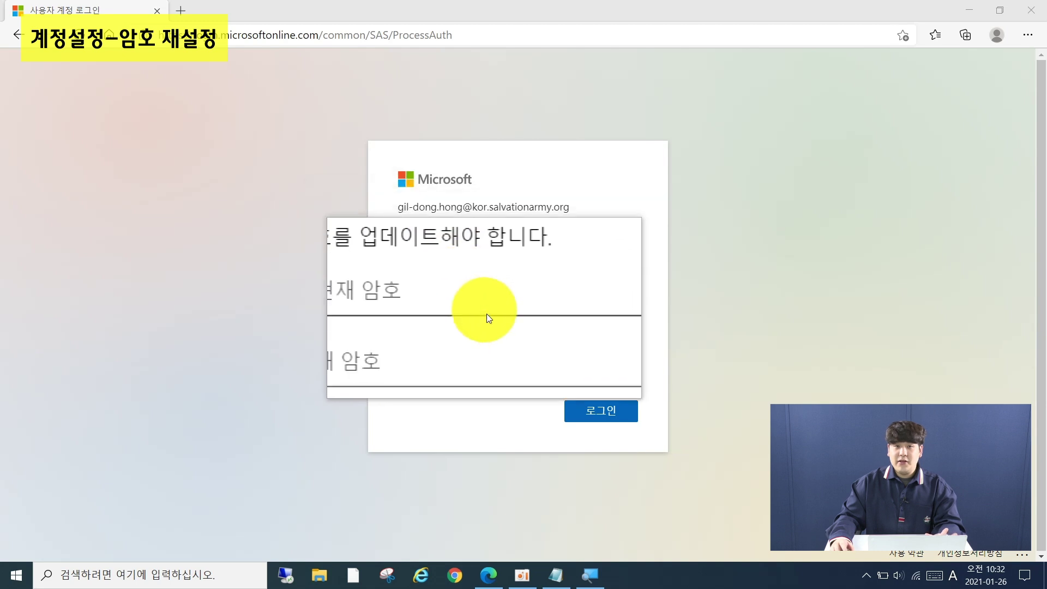
left_click(460, 301)
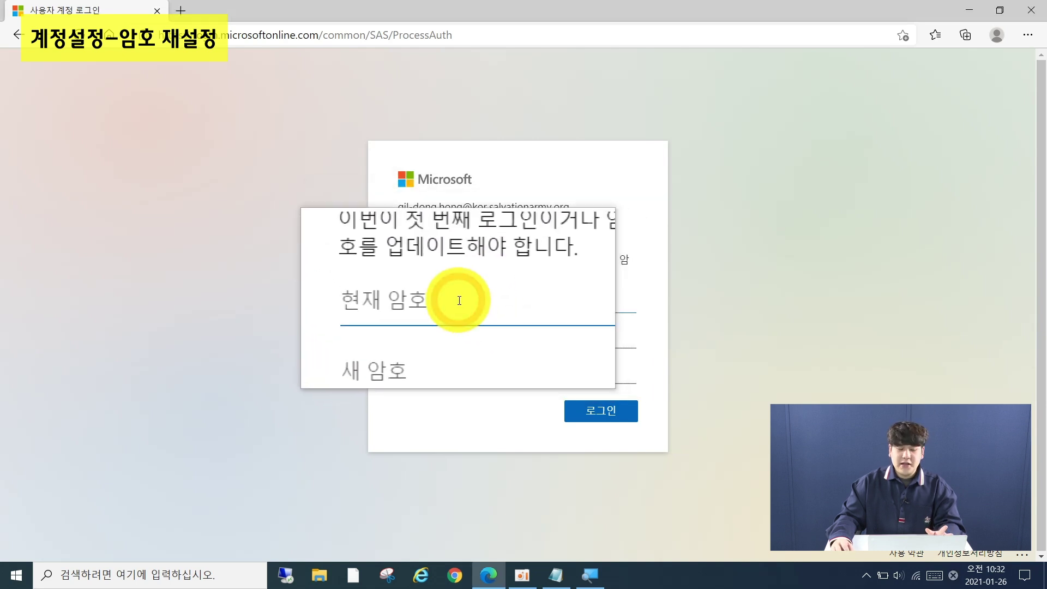
type("•••••••")
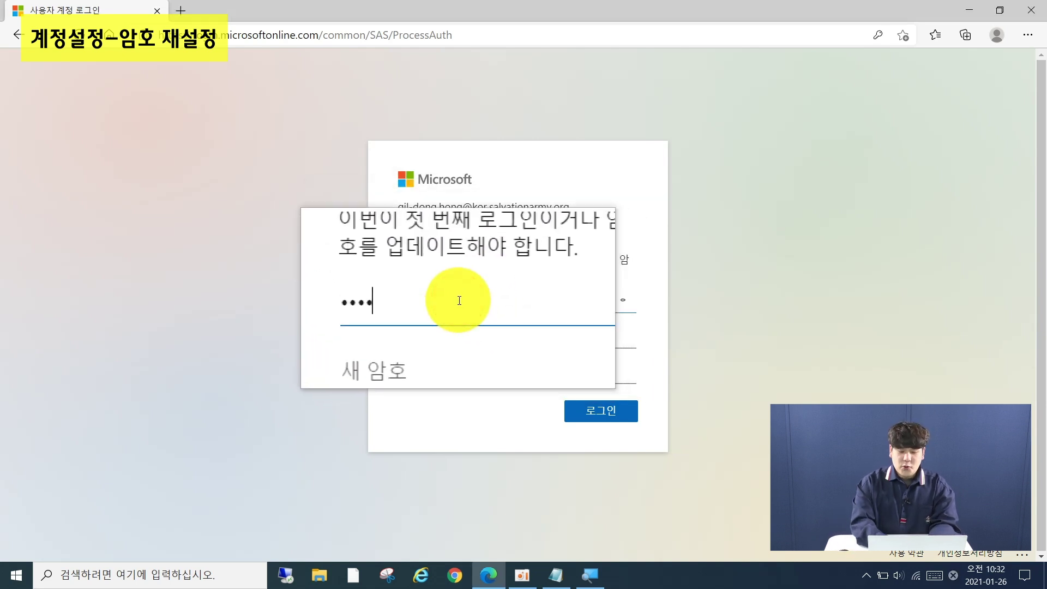
type("•")
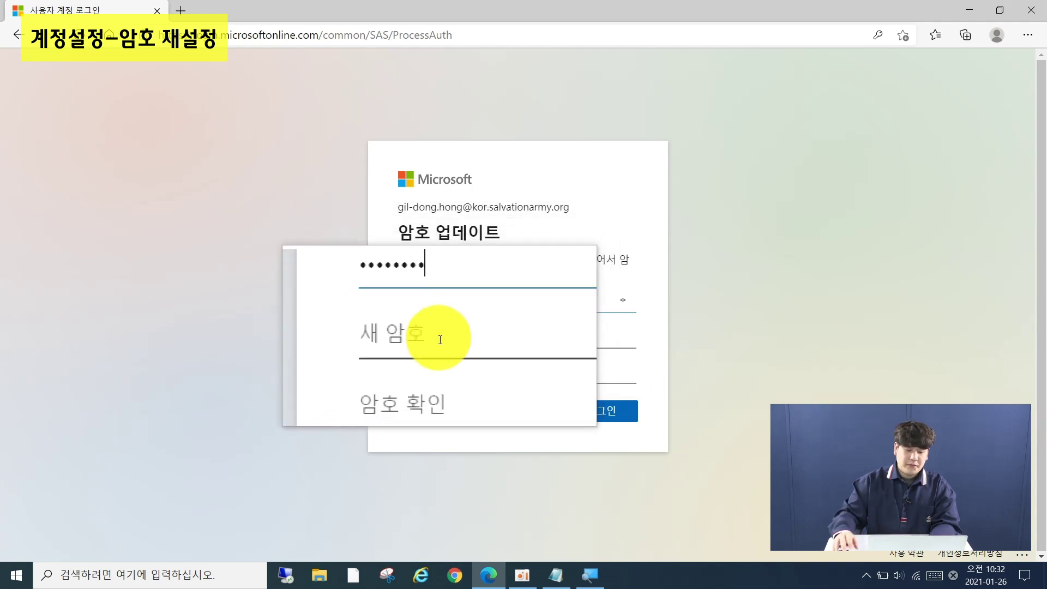
left_click(440, 341)
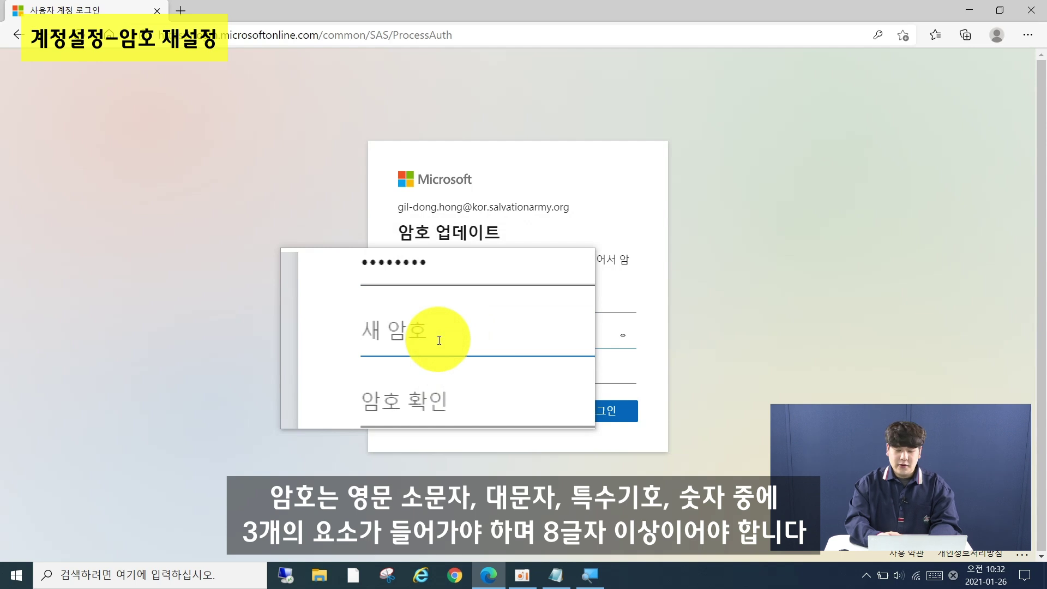
type("••••••••")
key("Tab")
type("••••••••")
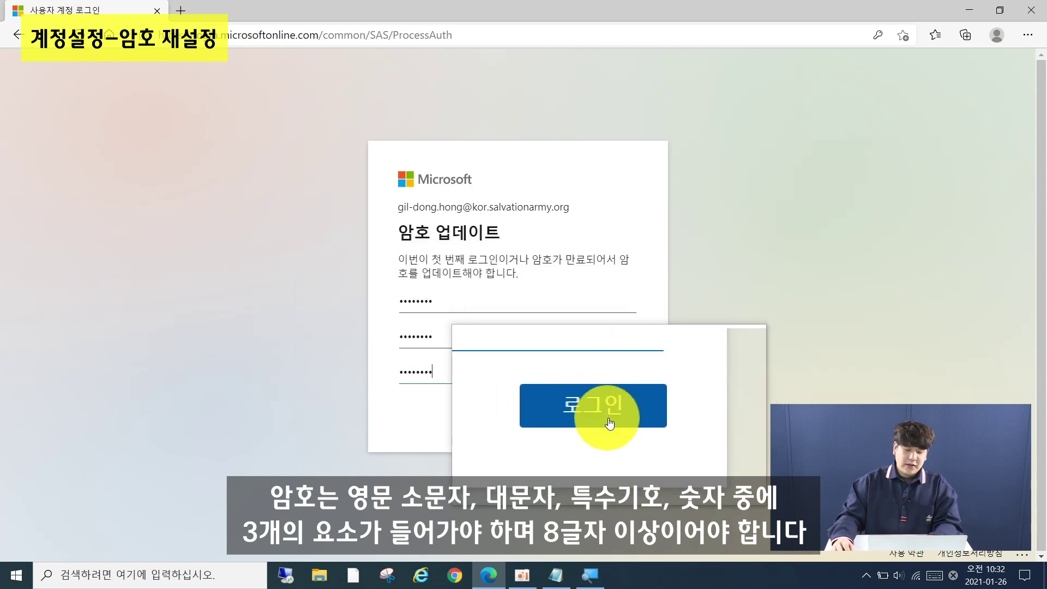
left_click(610, 416)
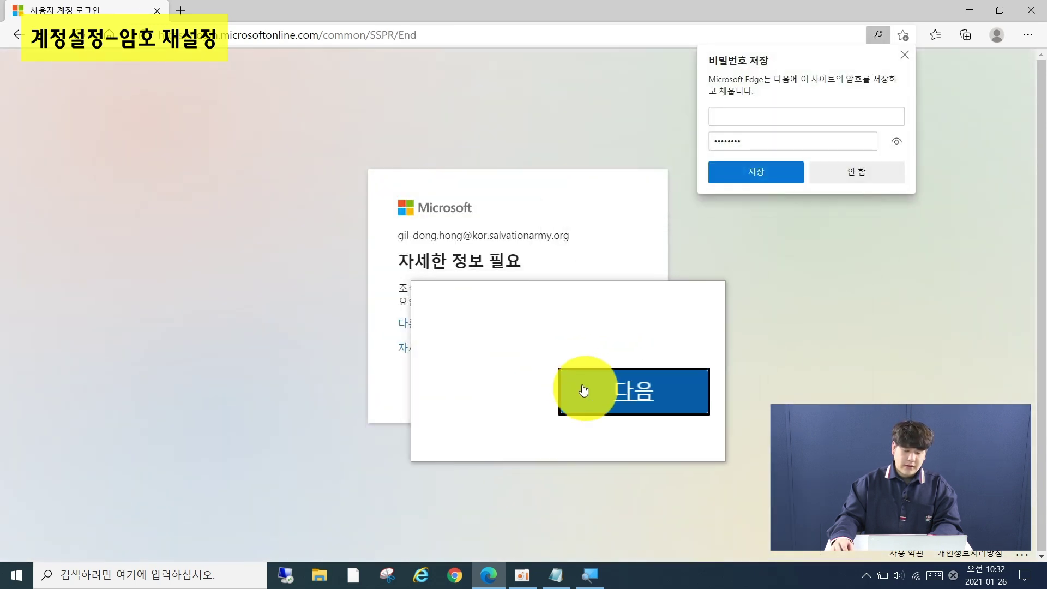
Decline saving the password, confirm the authentication phone, and request a 문자 받기 code
left_click(594, 388)
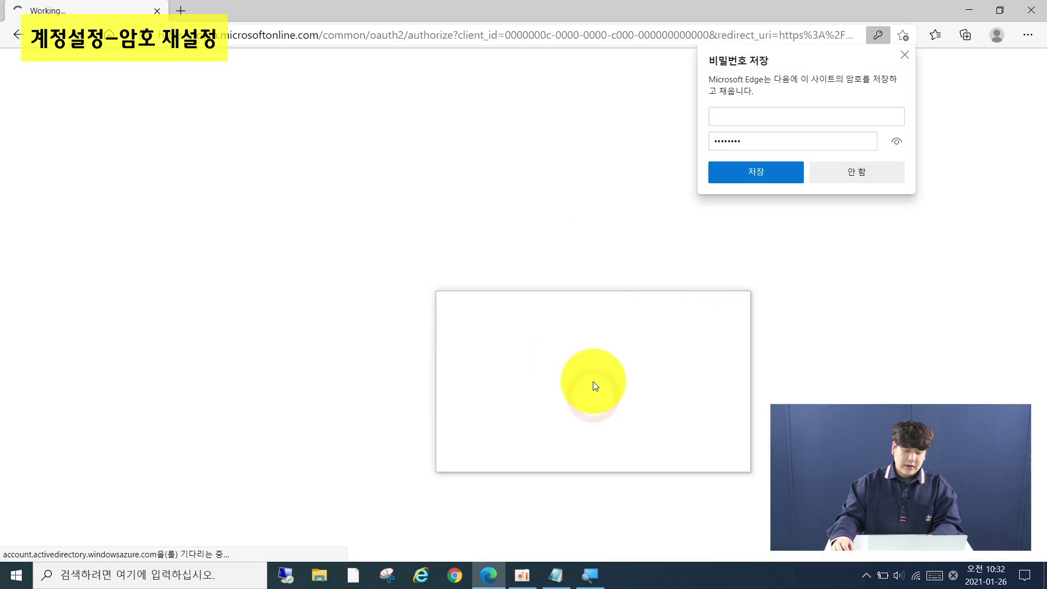
left_click(905, 55)
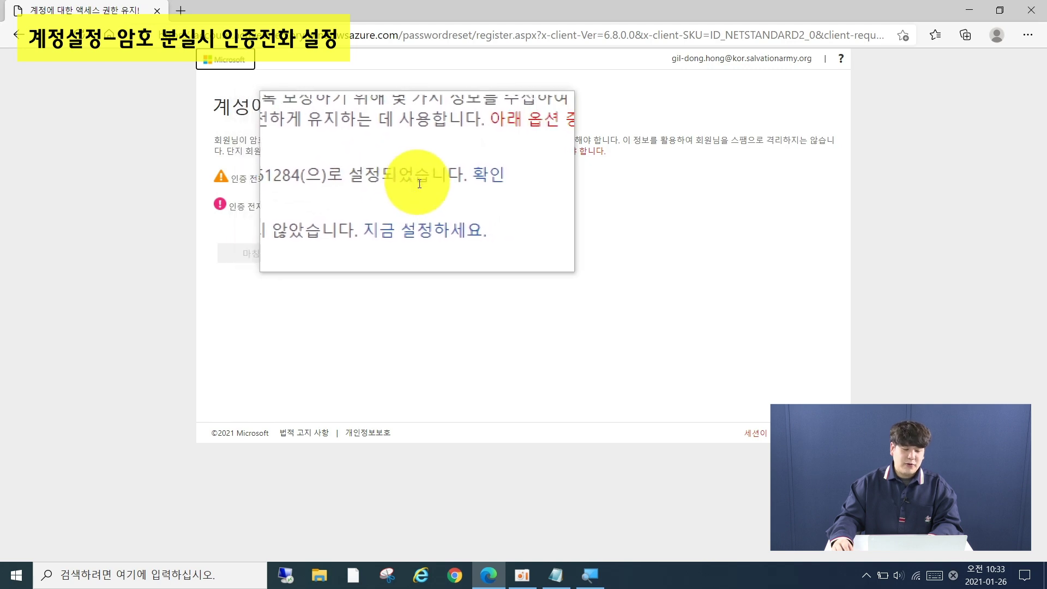
left_click(457, 179)
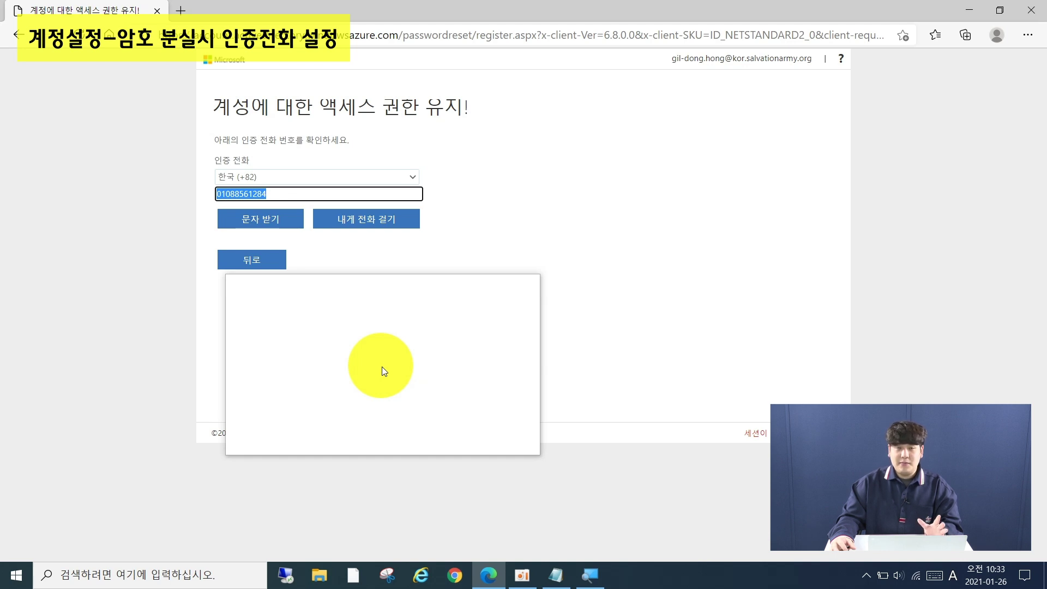
left_click(265, 218)
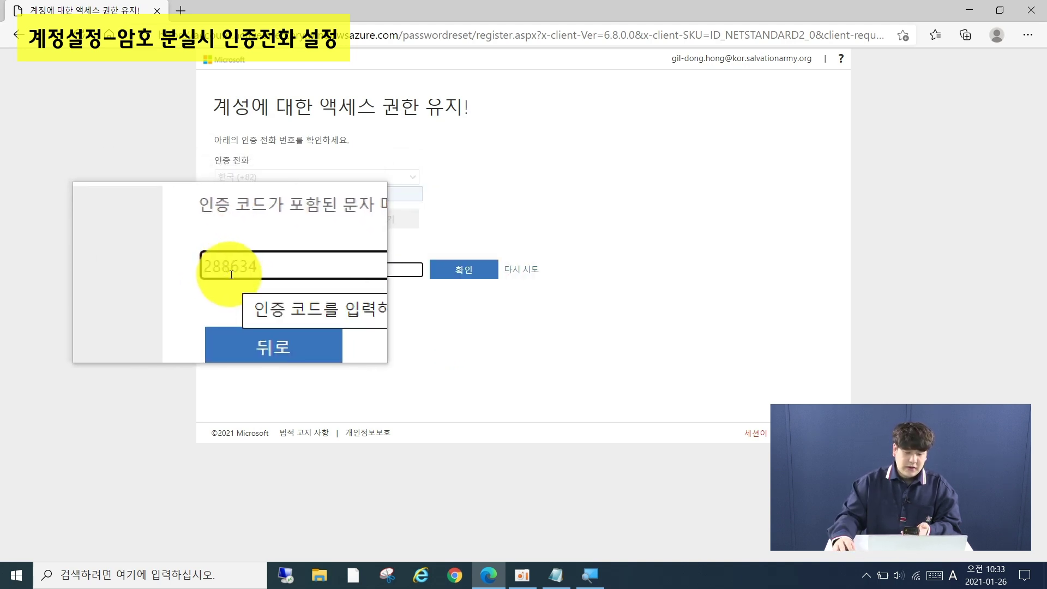
Submit the received verification code and finish the account recovery setup
left_click(469, 272)
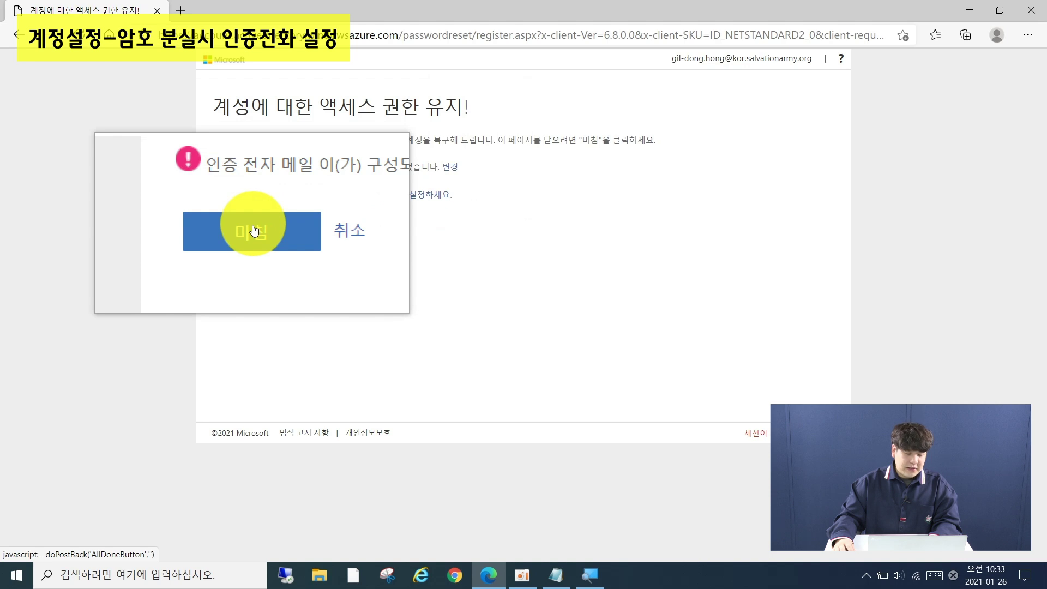
left_click(267, 234)
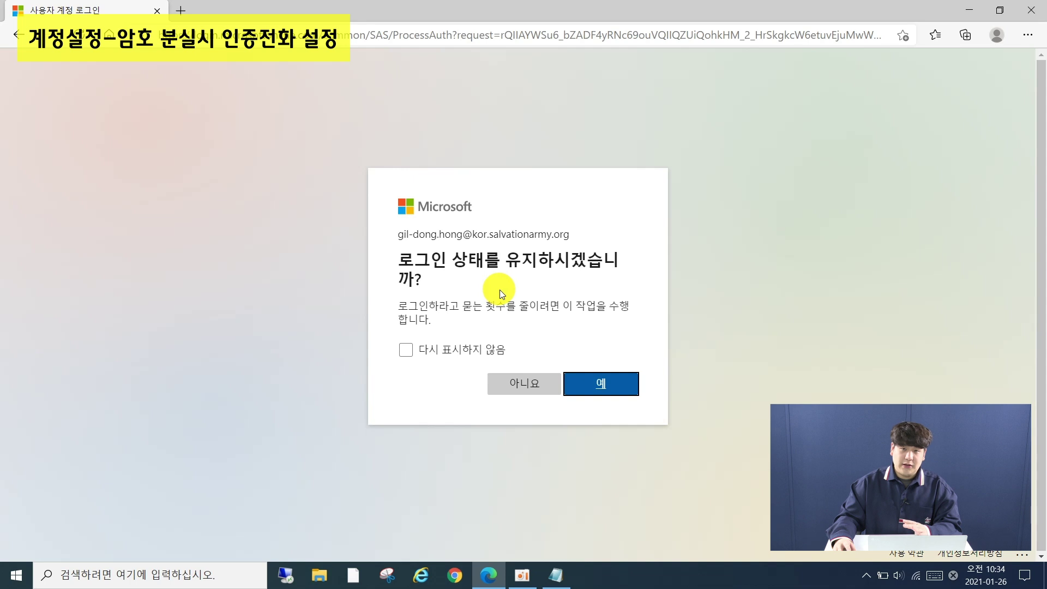
Decline staying signed in, then dismiss the welcome tour and the Office 365 apps tip
left_click(525, 385)
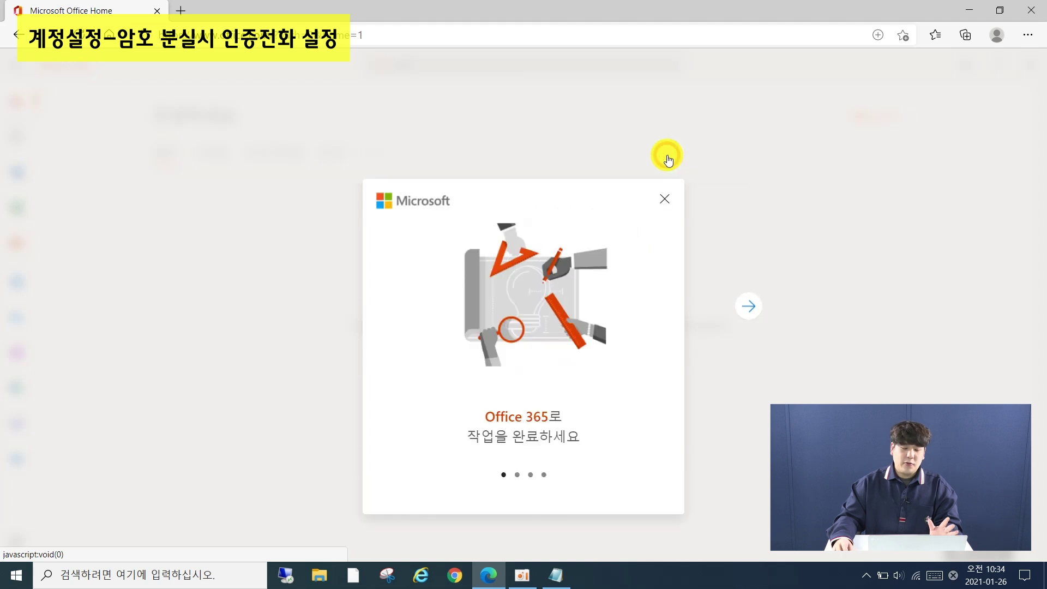
left_click(667, 157)
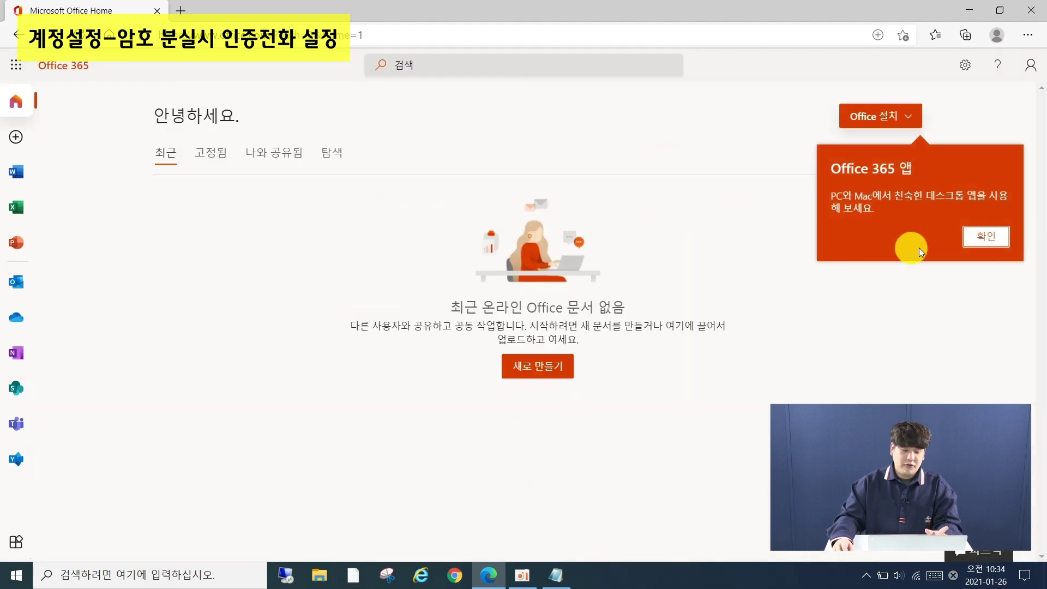
left_click(982, 237)
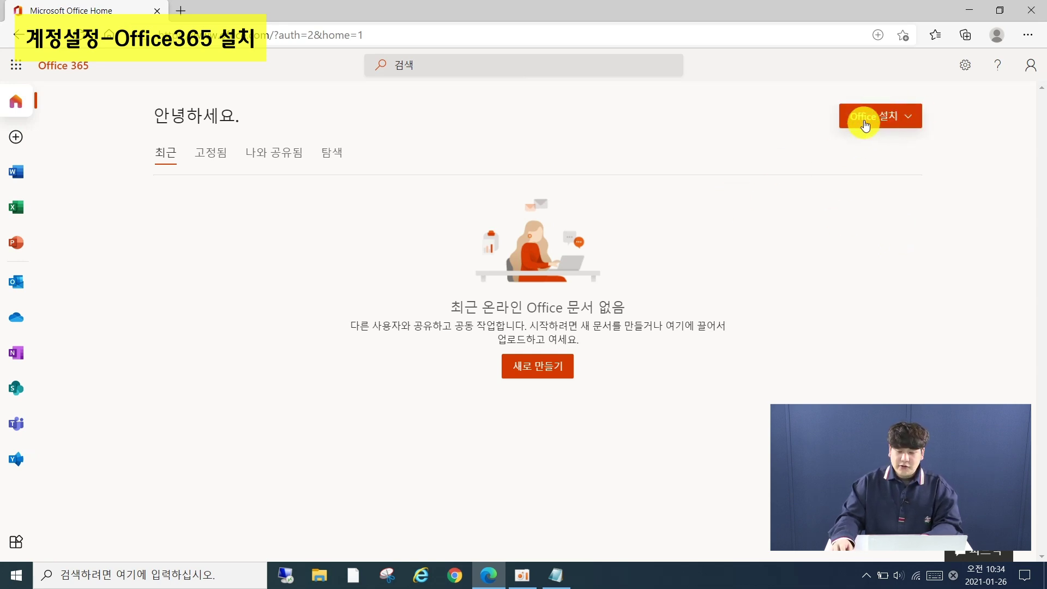
Download the Office 365 desktop installer, close the install-steps notice, and briefly toggle Magnifier
left_click(888, 125)
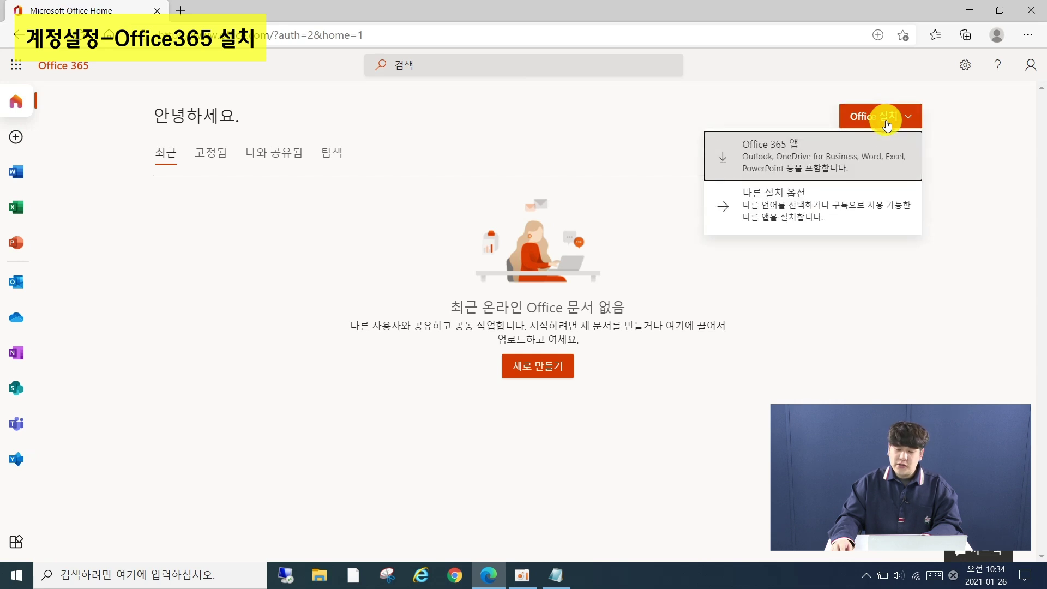
left_click(839, 169)
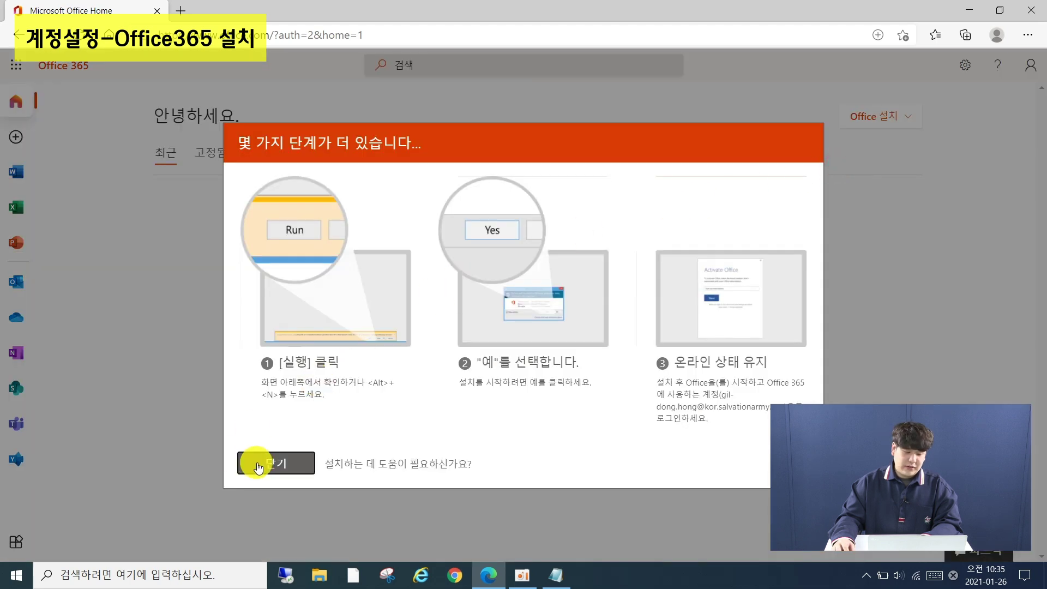
left_click(256, 462)
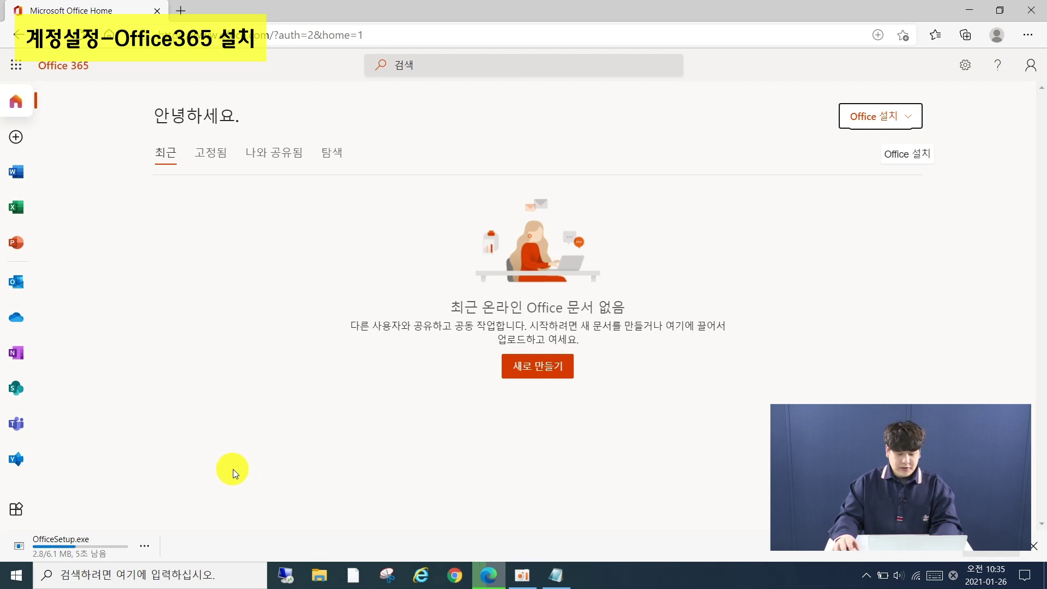
key("super+plus")
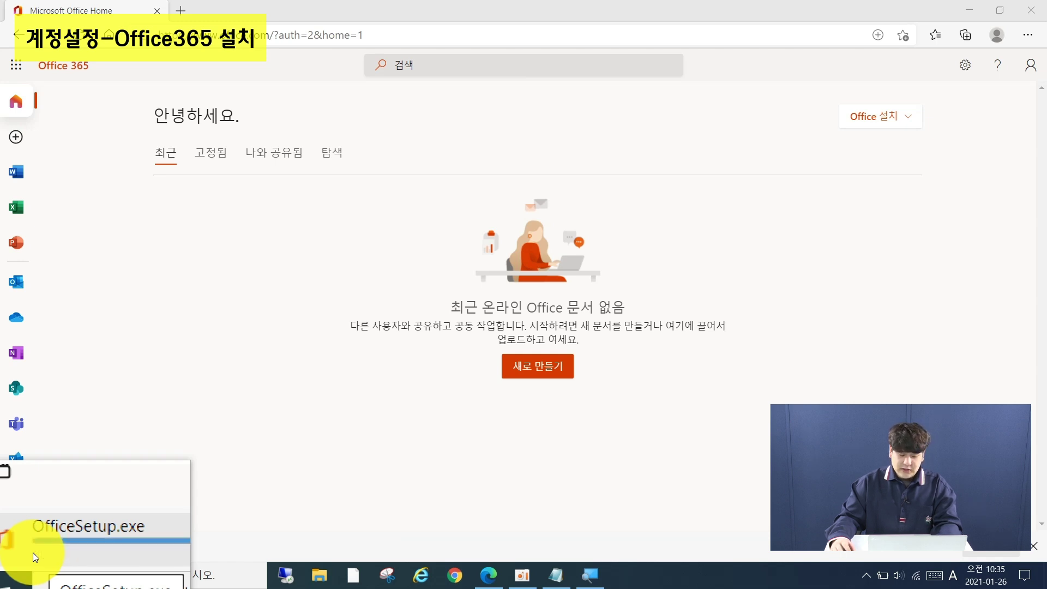
key("super+Escape")
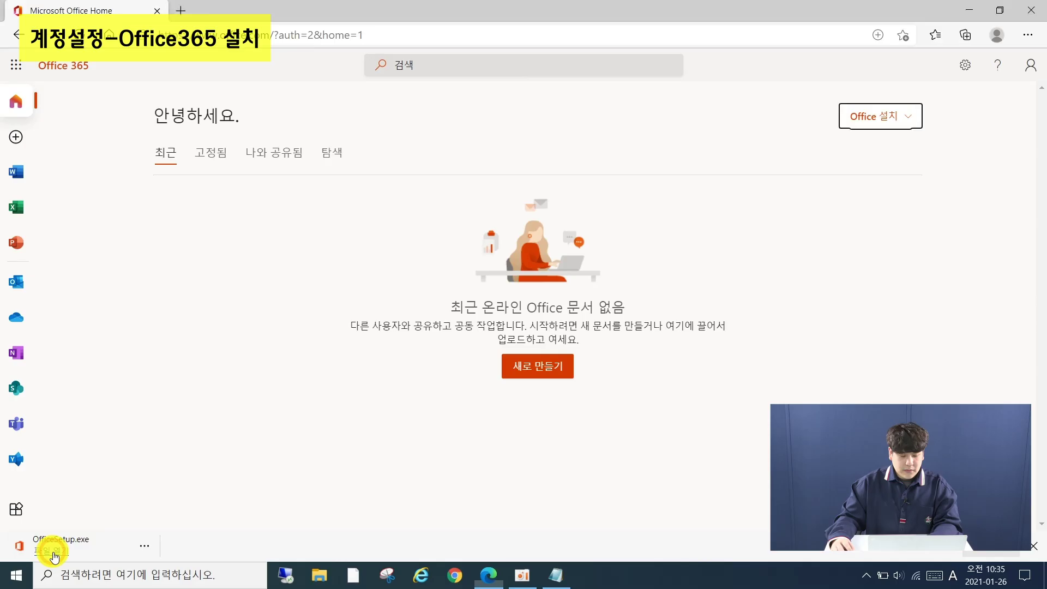
Run OfficeSetup.exe from the Edge download bar and let the Office installation complete
left_click(53, 553)
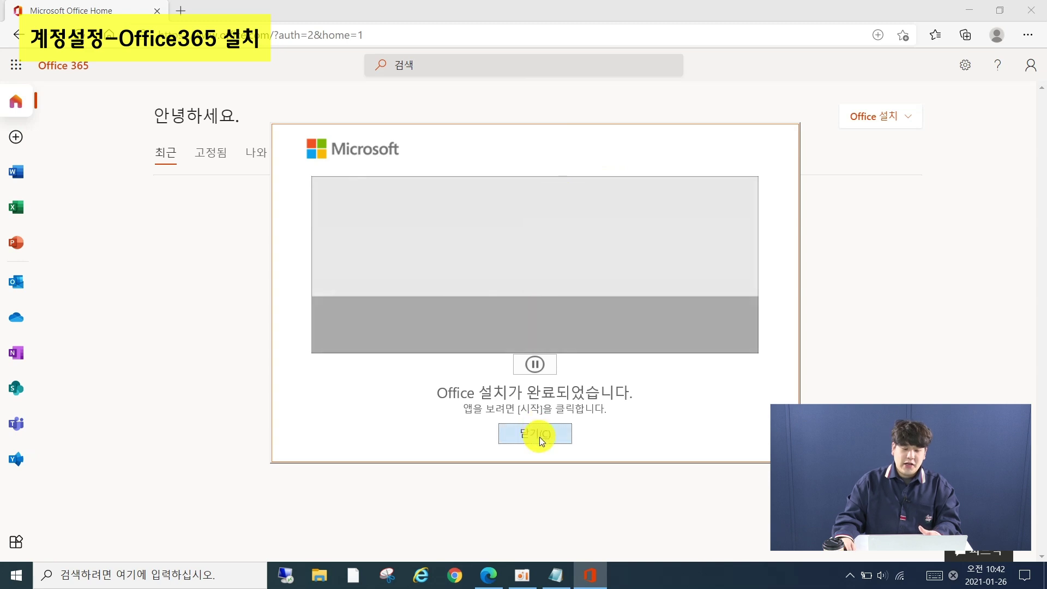
Close the Office installation-complete notice and minimise Edge to reveal the desktop
left_click(536, 435)
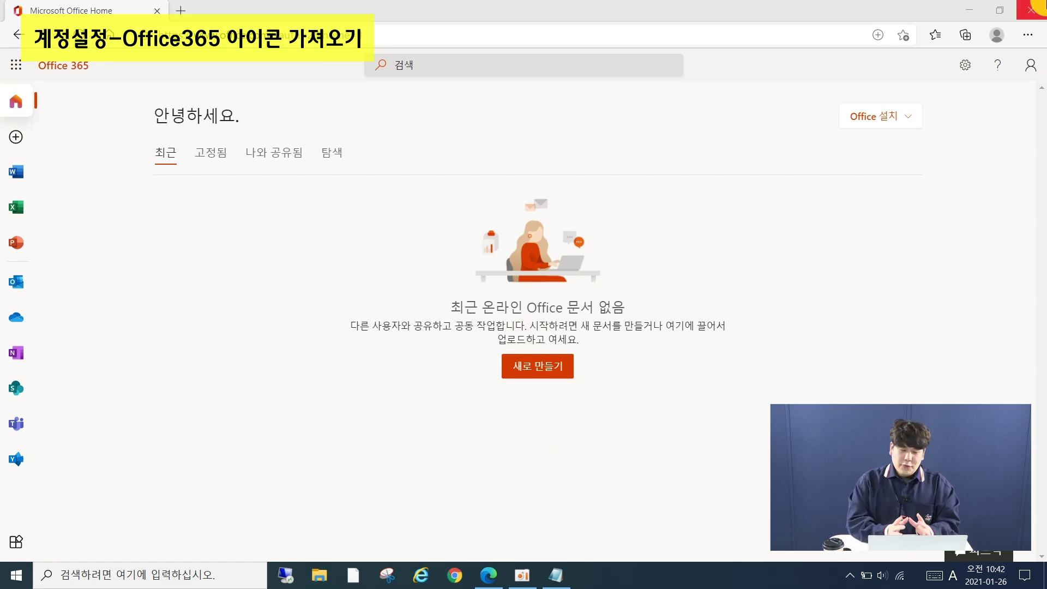
left_click(968, 12)
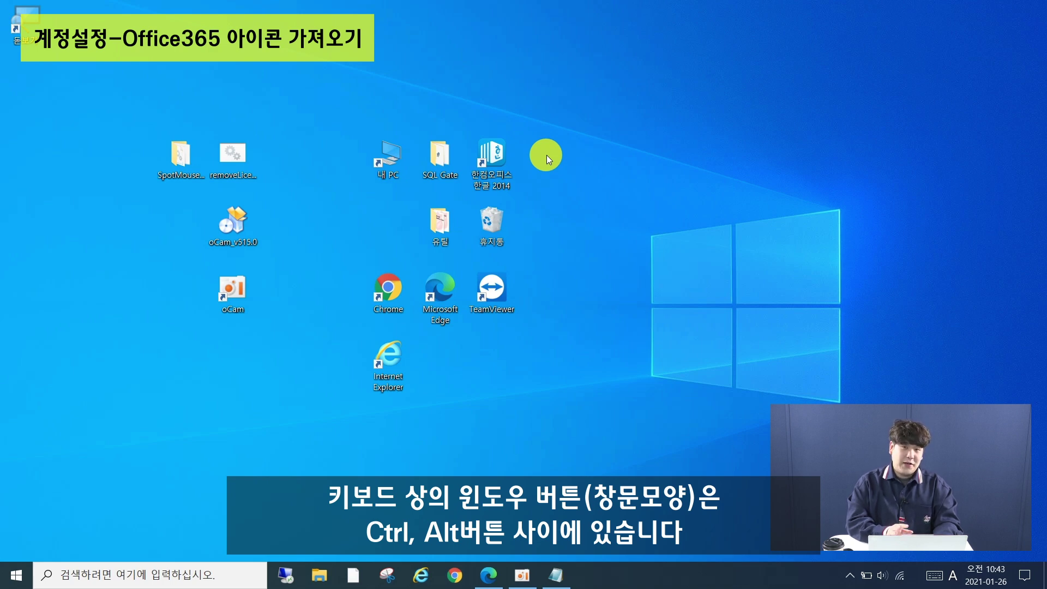
Search Windows for 'Outlook' and open the best match's file location
key("super+s")
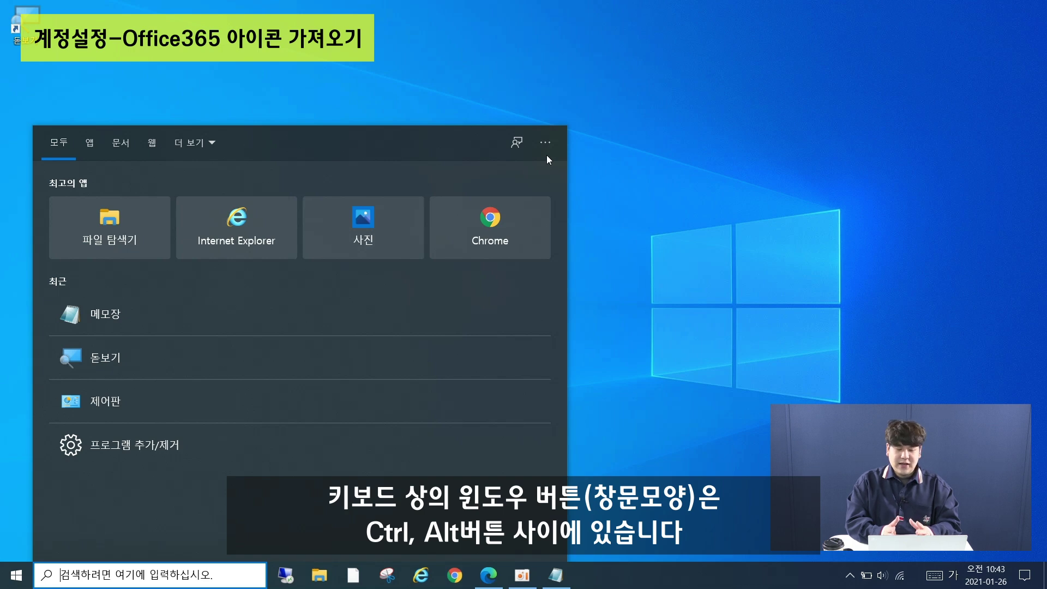
type("ㅐ")
key("BackSpace")
key("Hangul")
type("Out")
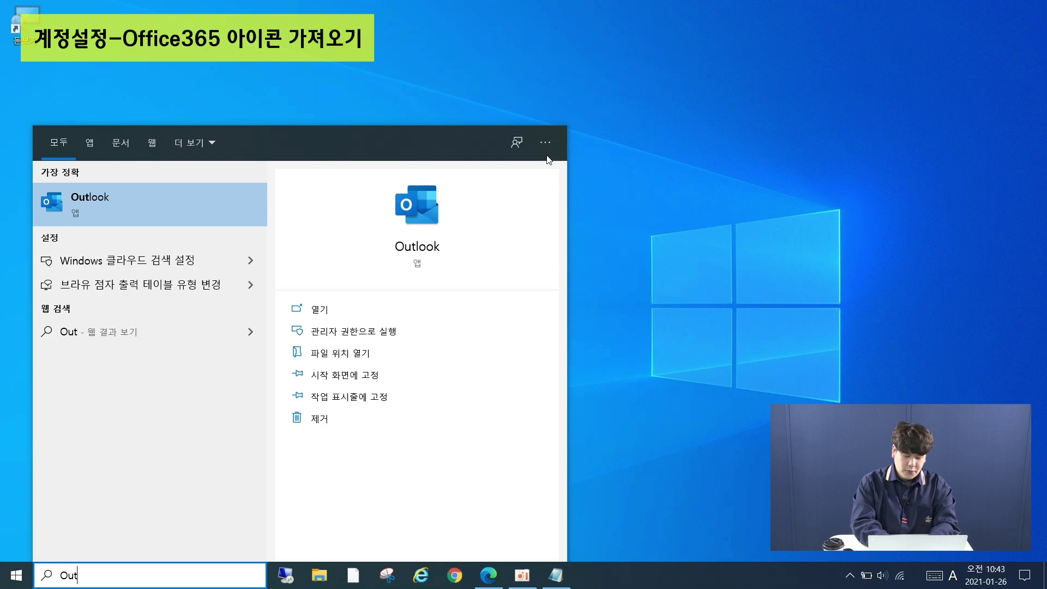
type("look")
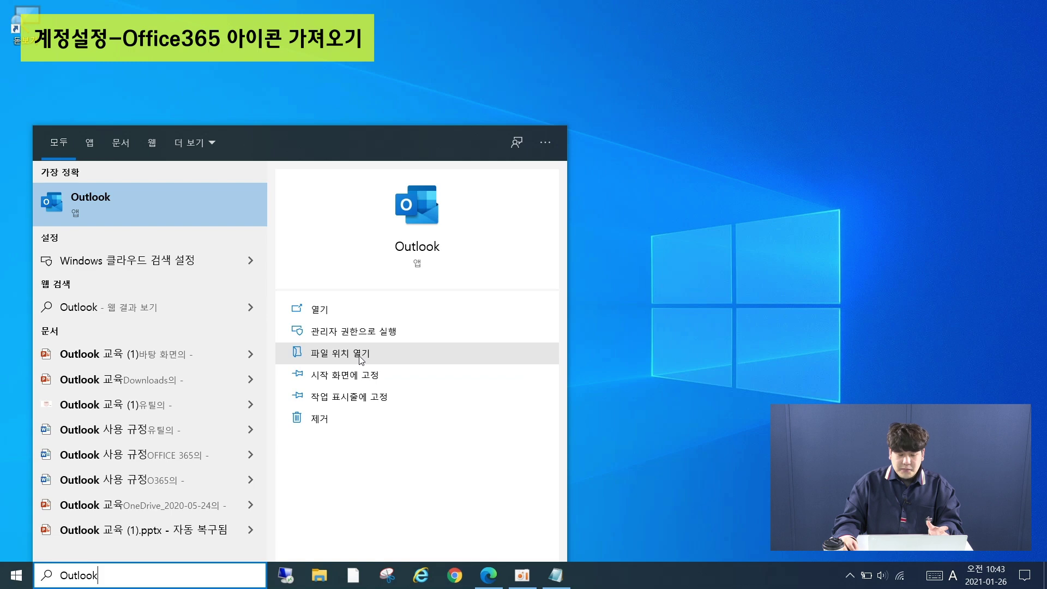
right_click(101, 198)
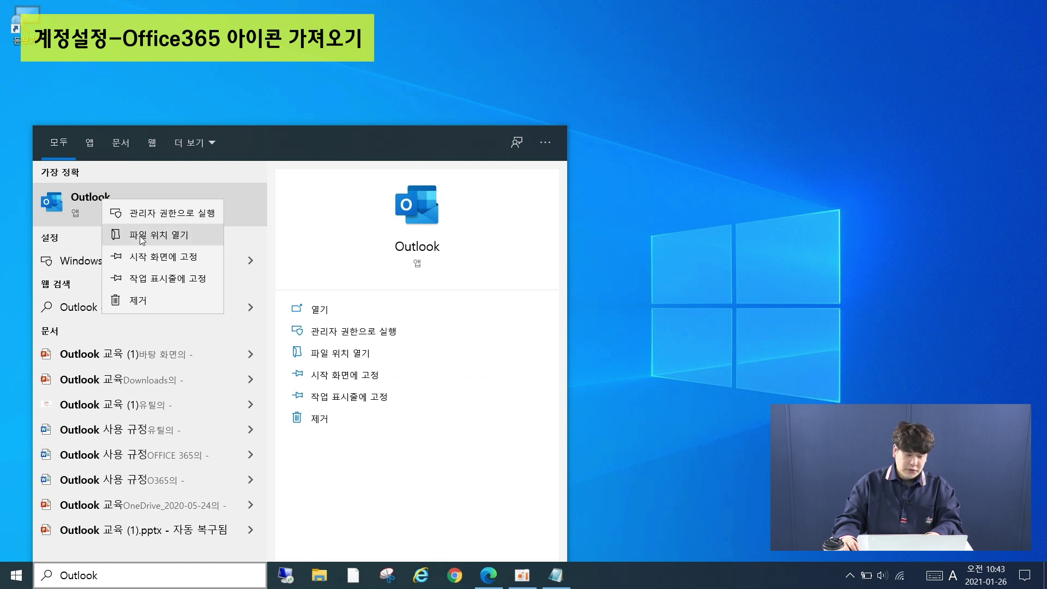
left_click(140, 238)
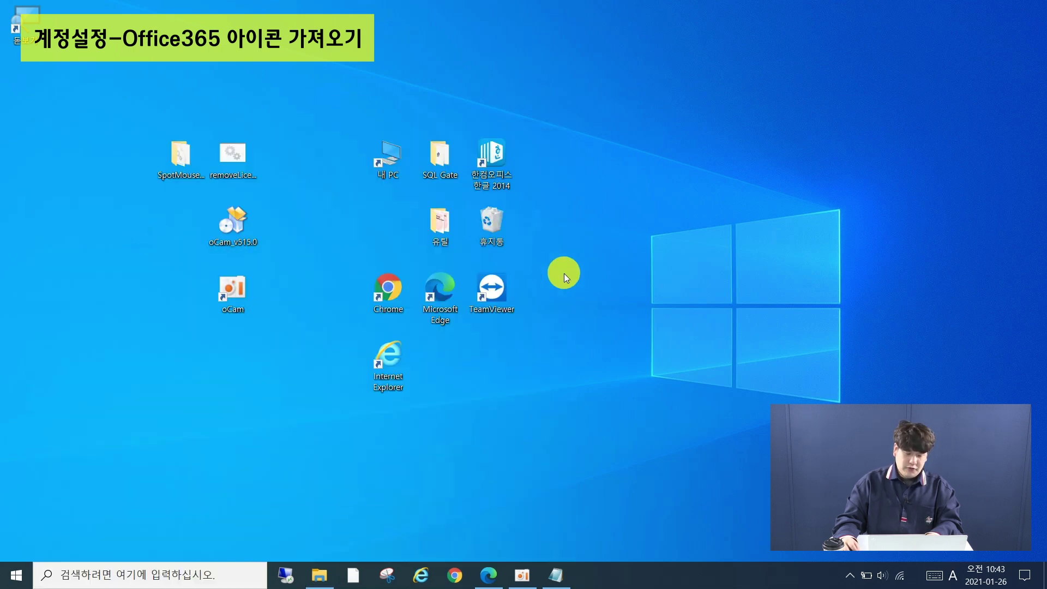
Copy the Outlook shortcut from Start Menu Programs onto the desktop and minimise File Explorer
scroll(545, 314, "down", 2)
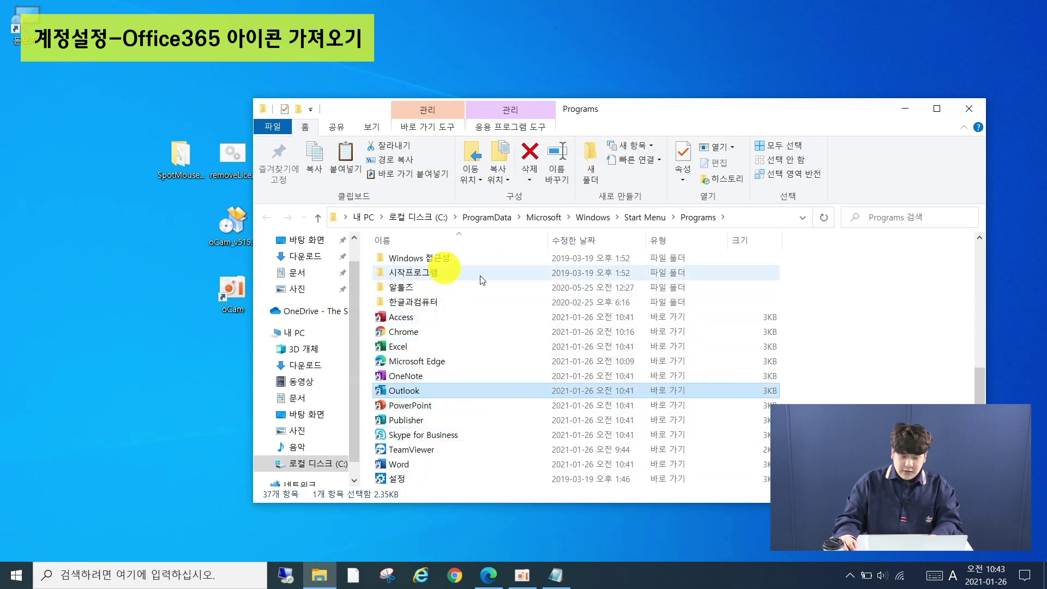
right_click(440, 390)
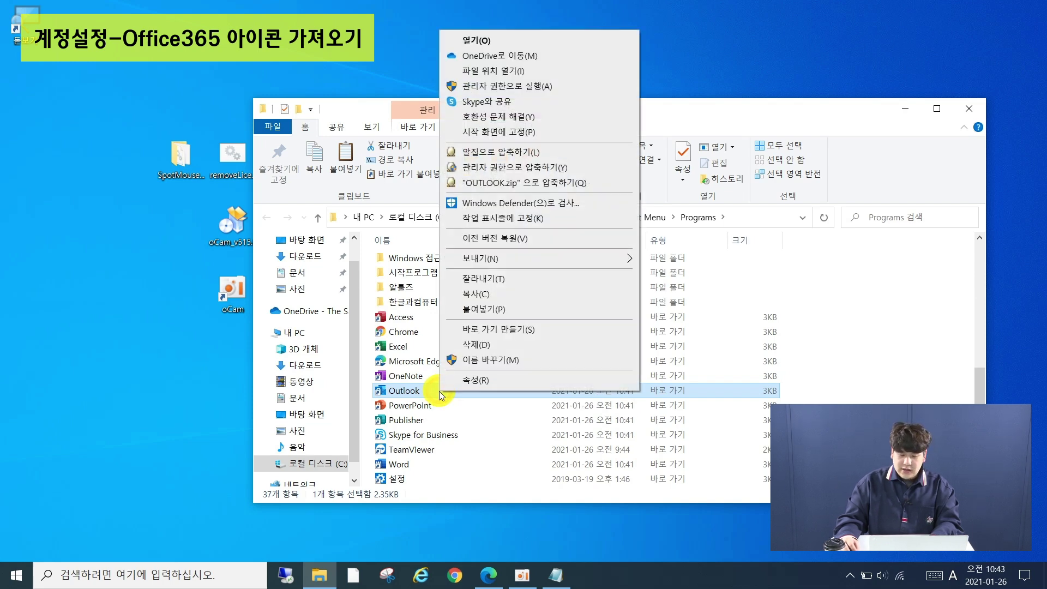
left_click(496, 292)
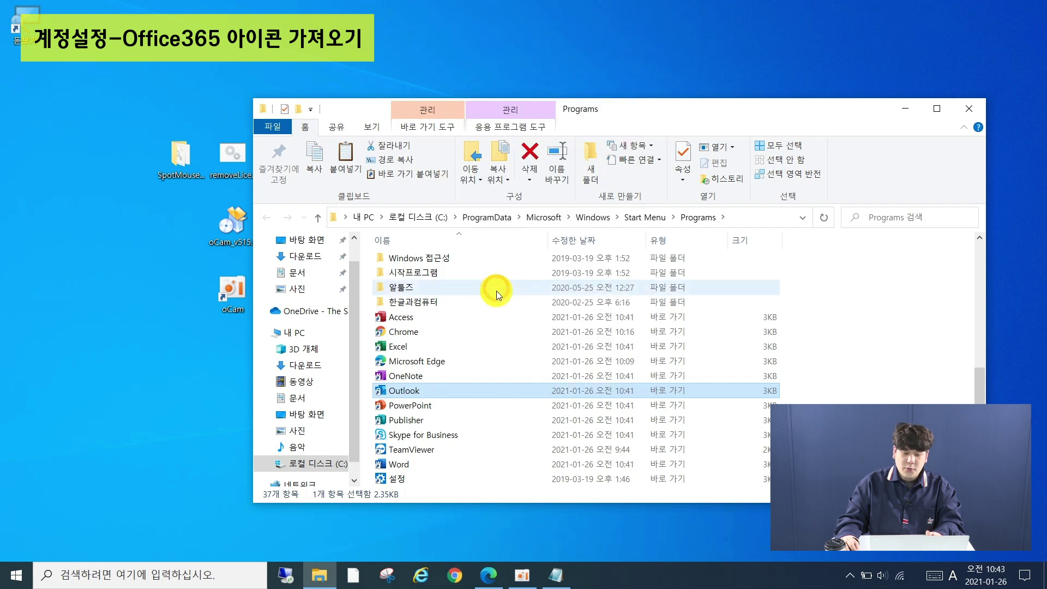
right_click(103, 138)
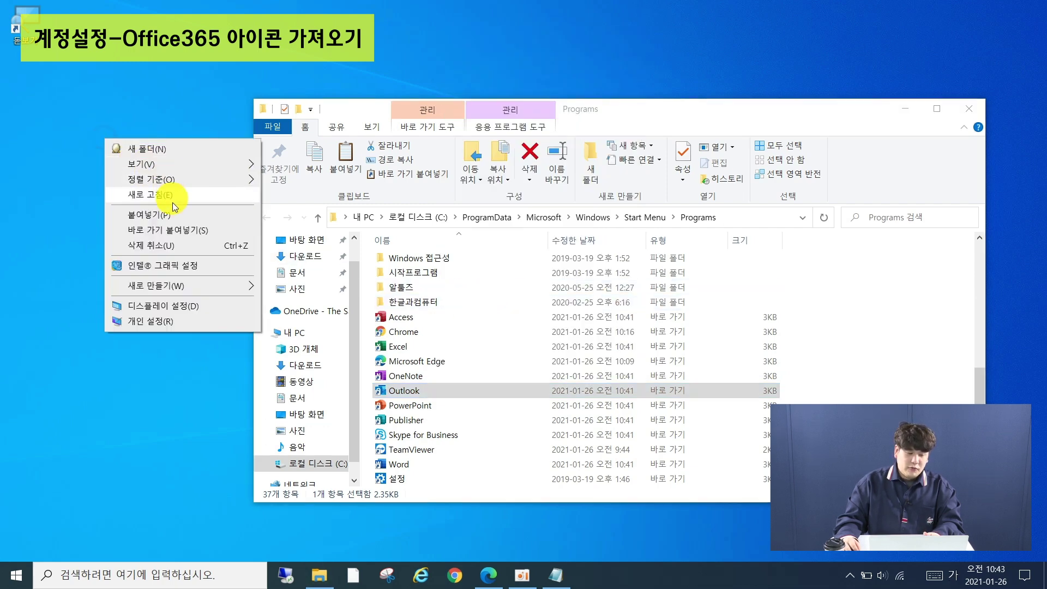
left_click(174, 211)
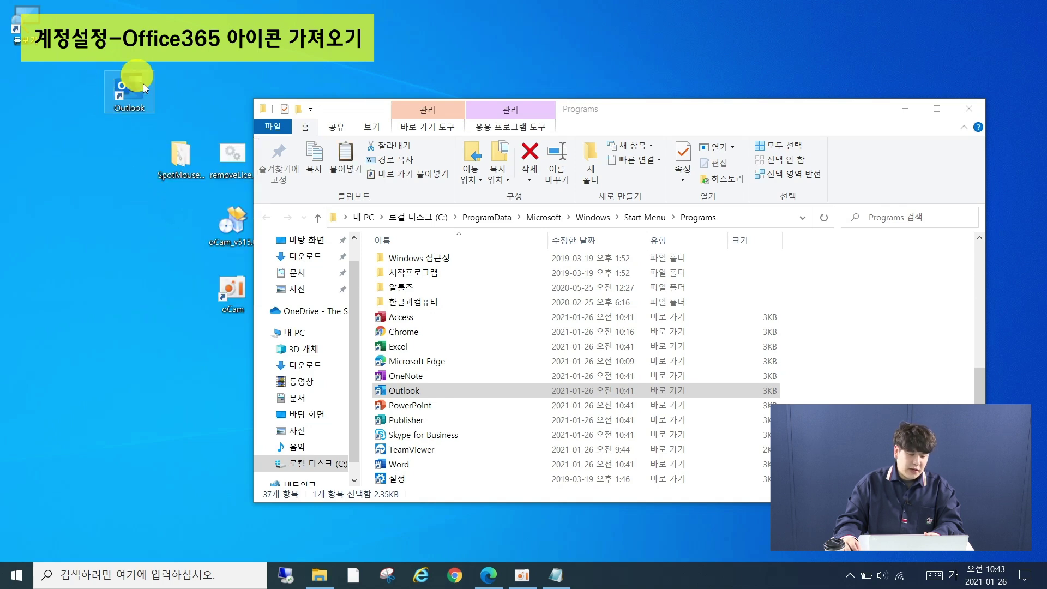
left_click(905, 109)
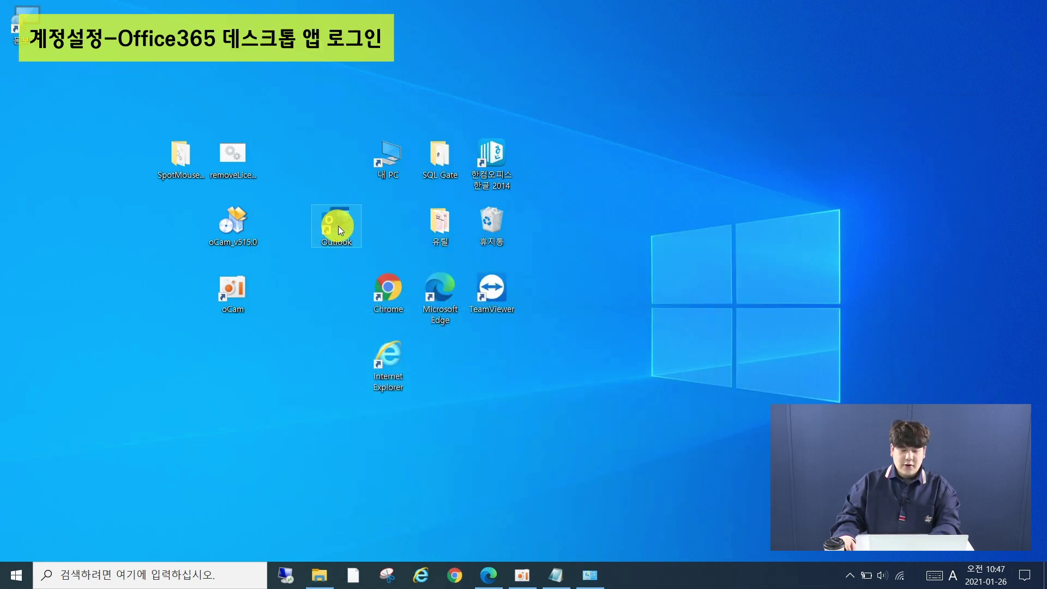
Launch Outlook from the desktop shortcut and create a new profile named 'Outlook'
double_click(341, 227)
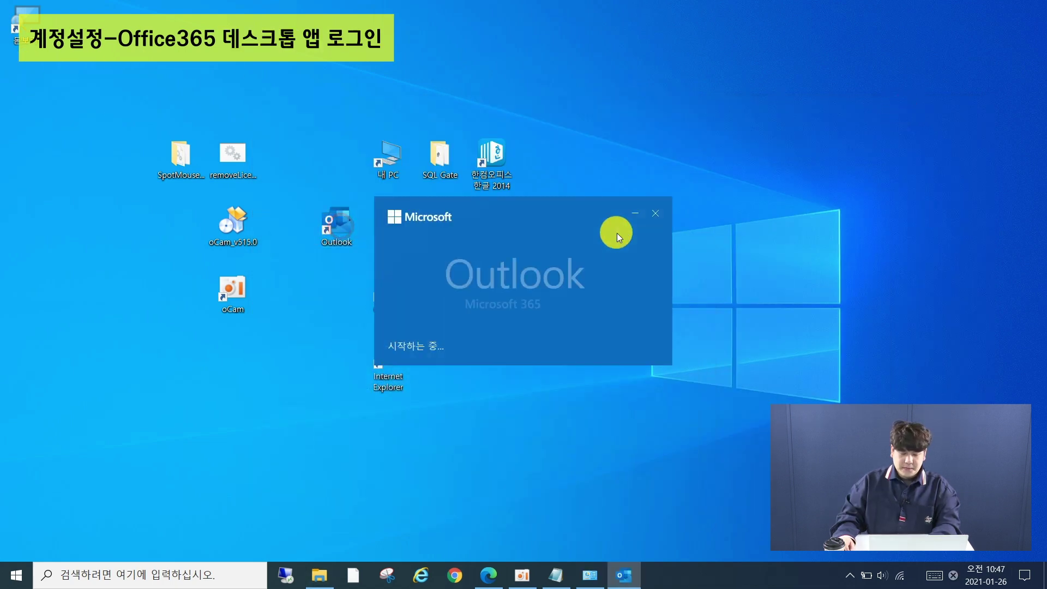
type("Outlook")
key("Return")
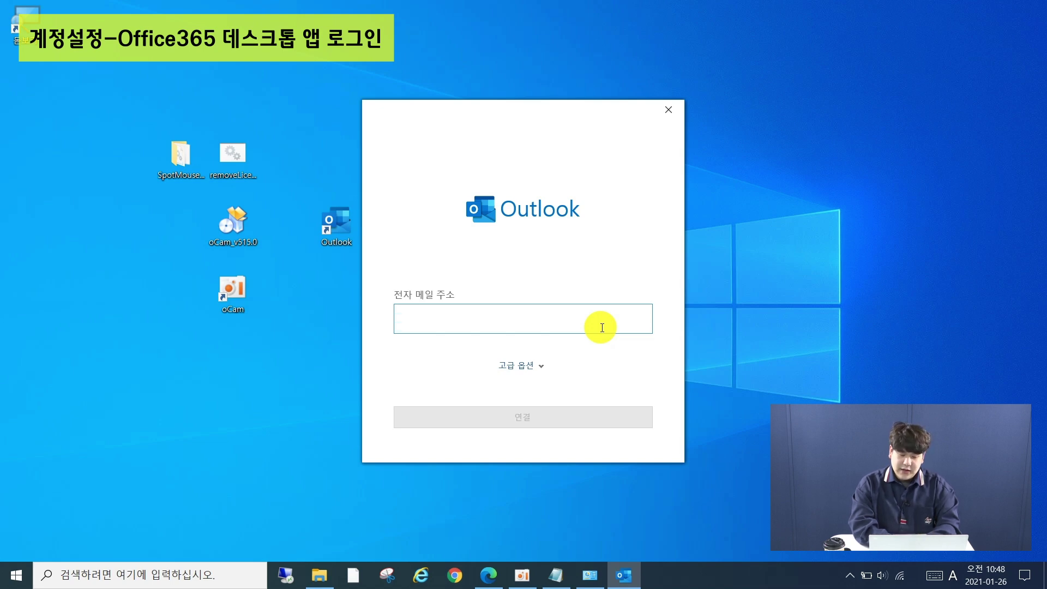
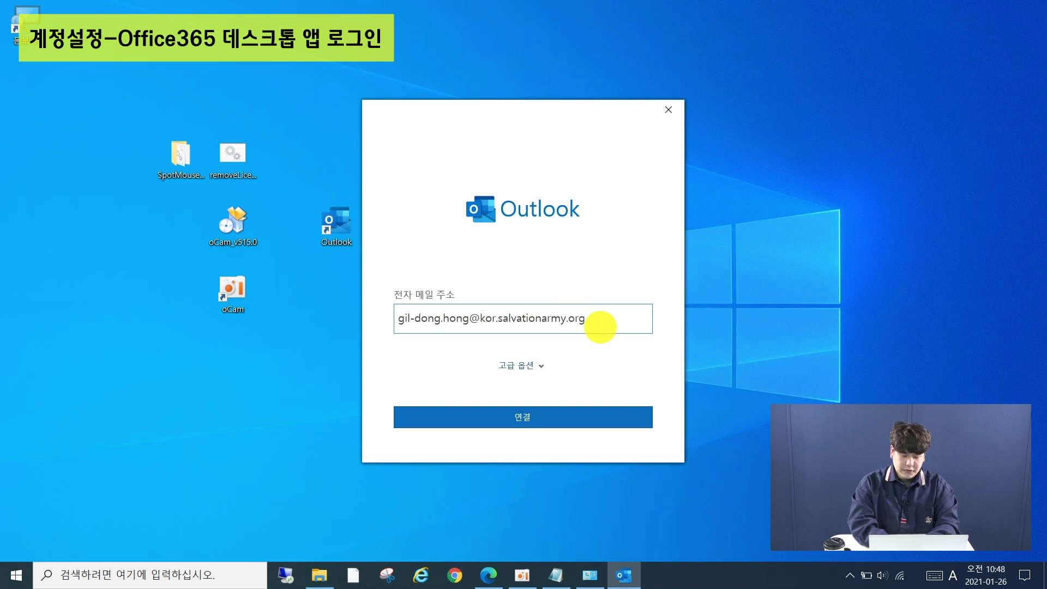
Enter the work e-mail address, connect, and pick the account type under 고급 설정
key("Return")
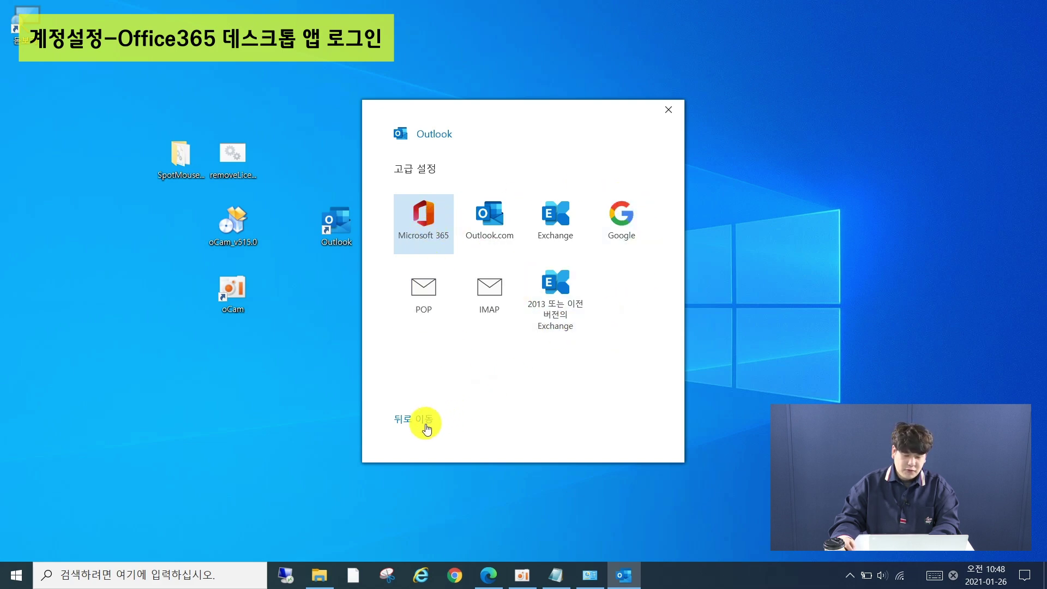
left_click(484, 221)
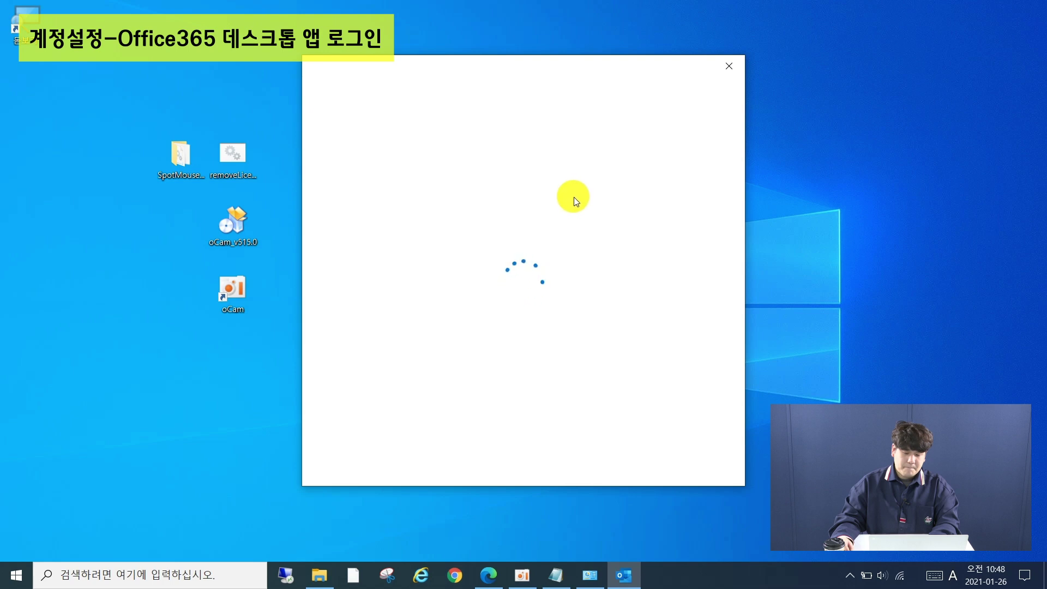
Enter the account password and sign in with 로그인
left_click(521, 262)
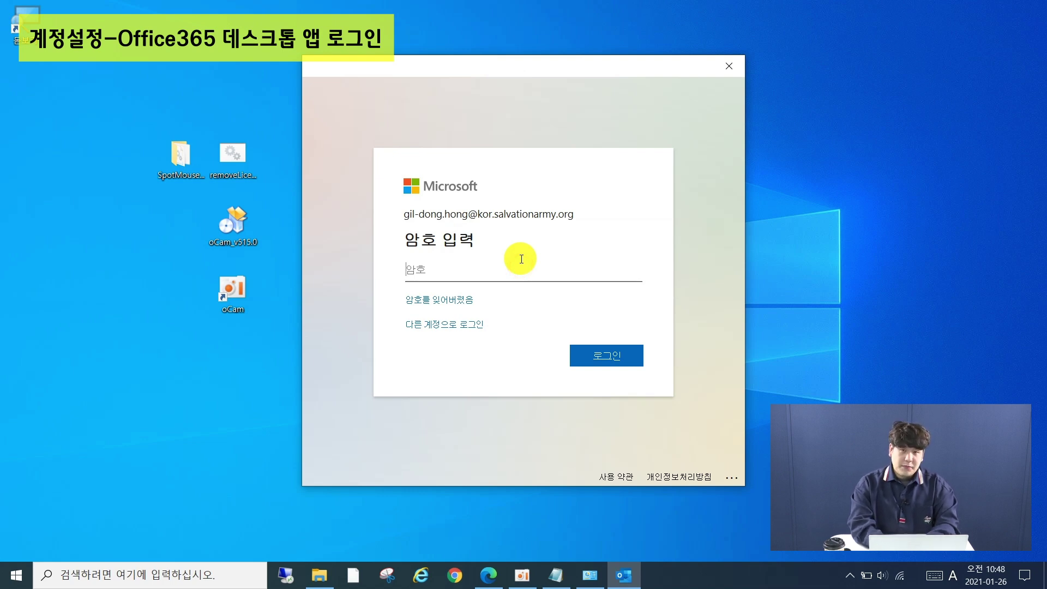
type("*****")
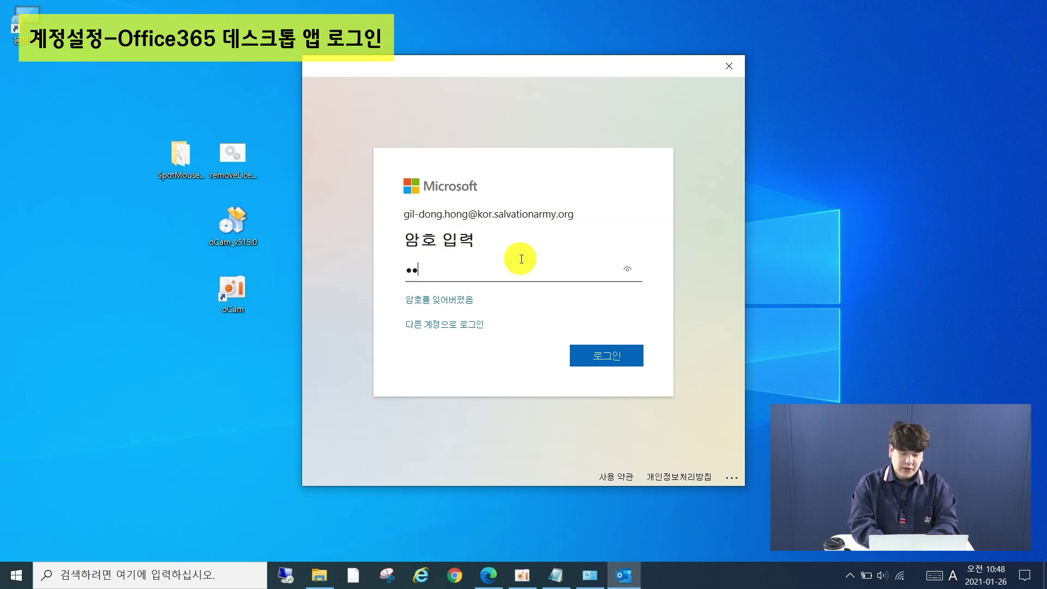
key("BackSpace")
key("BackSpace")
key("BackSpace")
key("BackSpace")
key("BackSpace")
type("********")
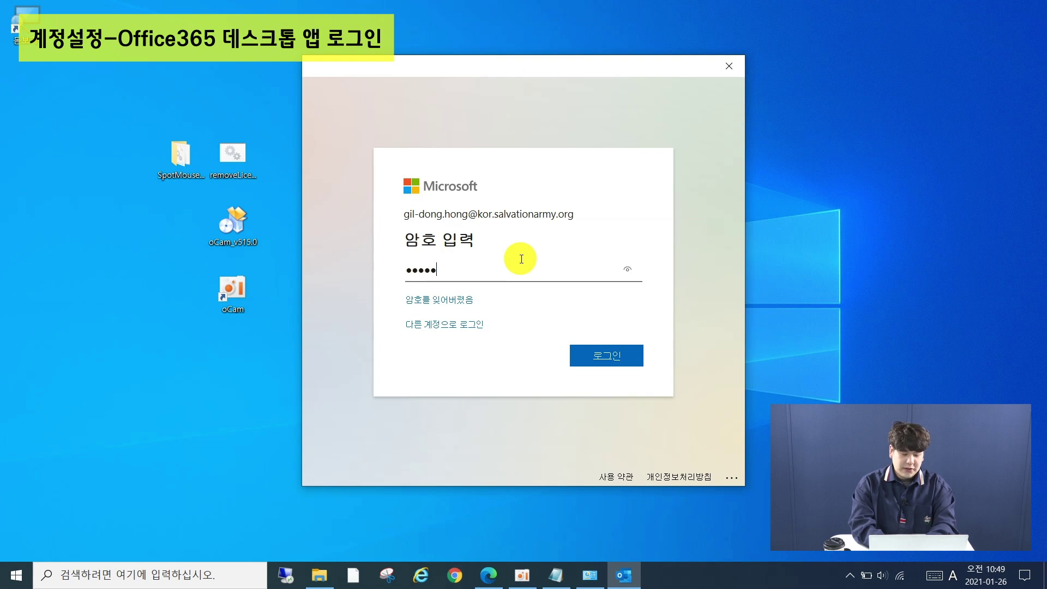
left_click(616, 357)
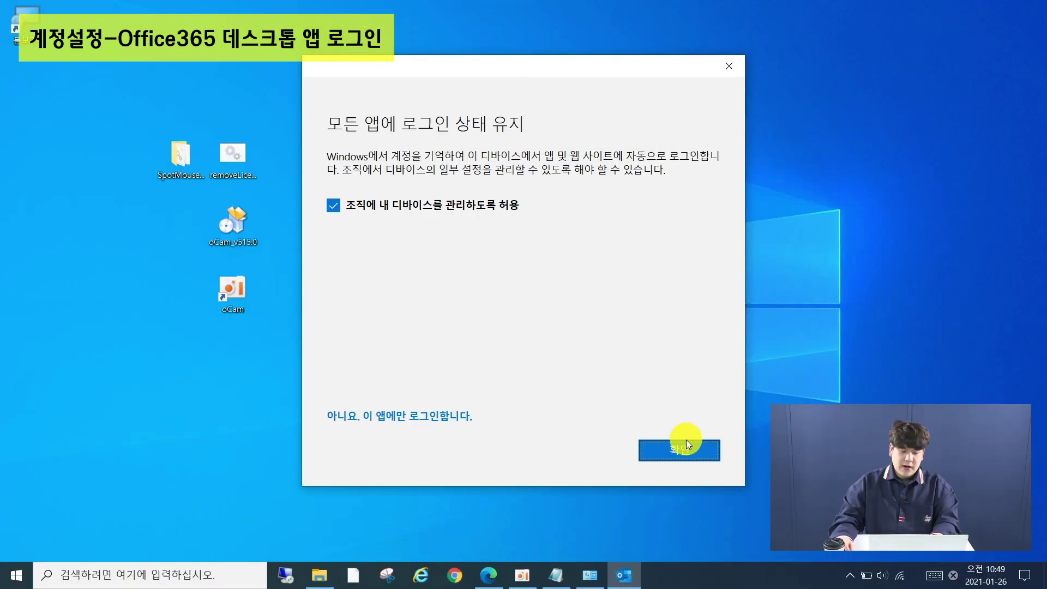
Stay signed in across apps and finish adding the Outlook.com account to Outlook
left_click(687, 451)
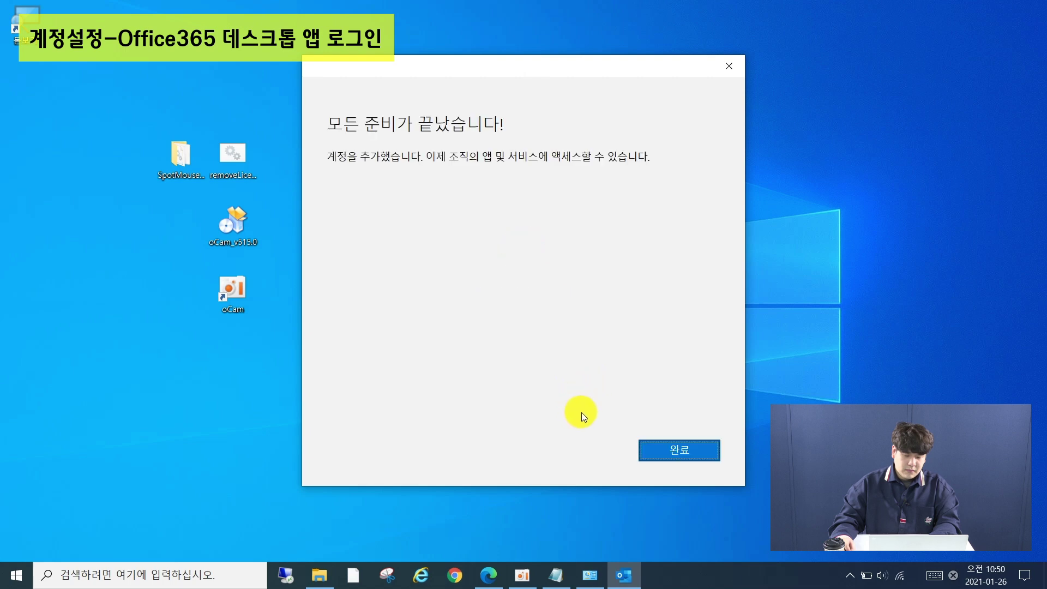
left_click(676, 455)
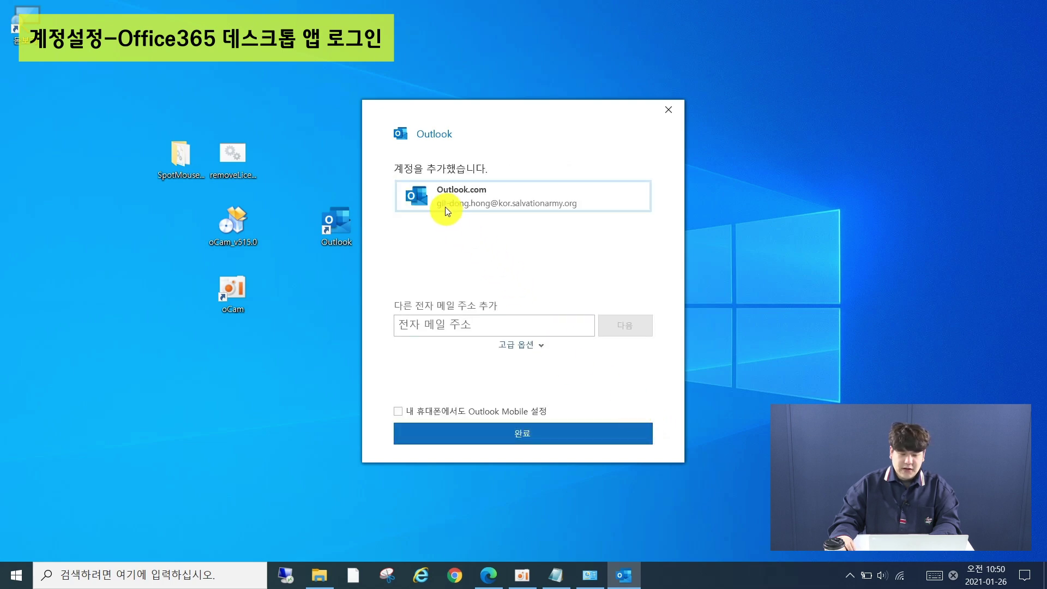
left_click(526, 433)
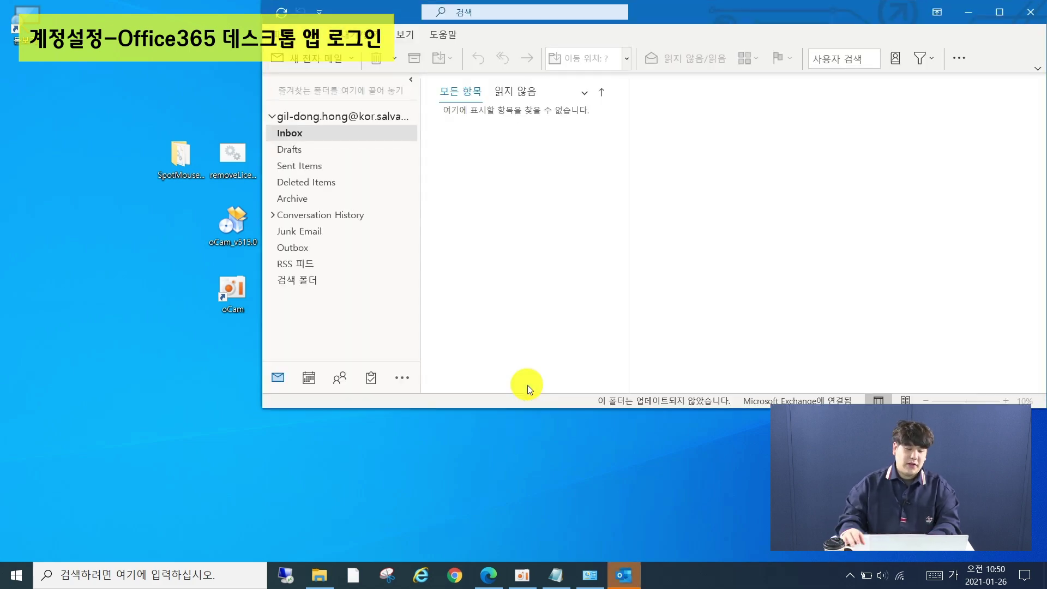
Sign in and activate Office with the work e-mail address, then dismiss the simplified ribbon tip
left_click(567, 316)
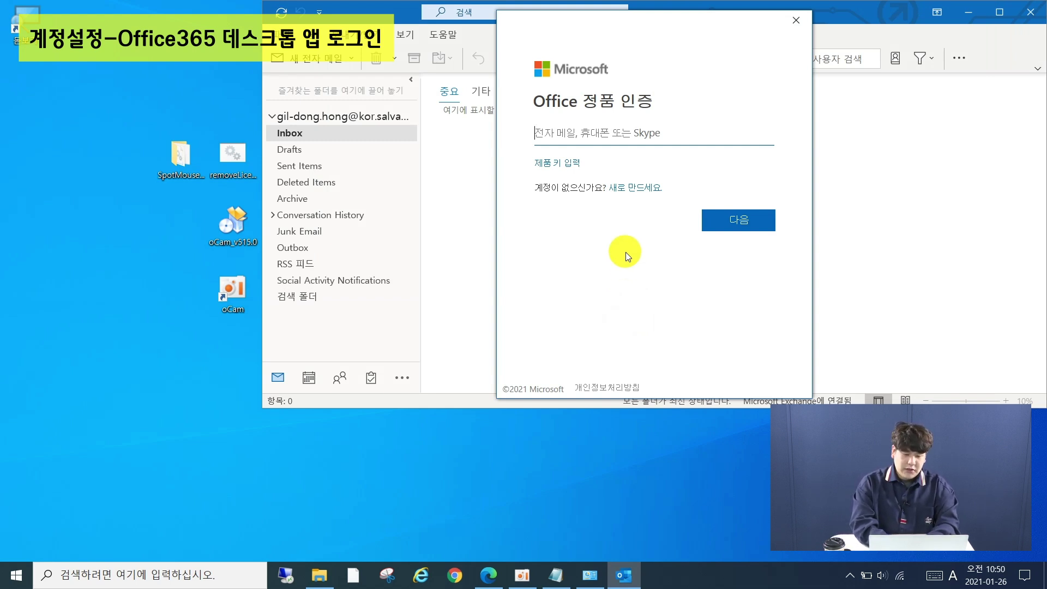
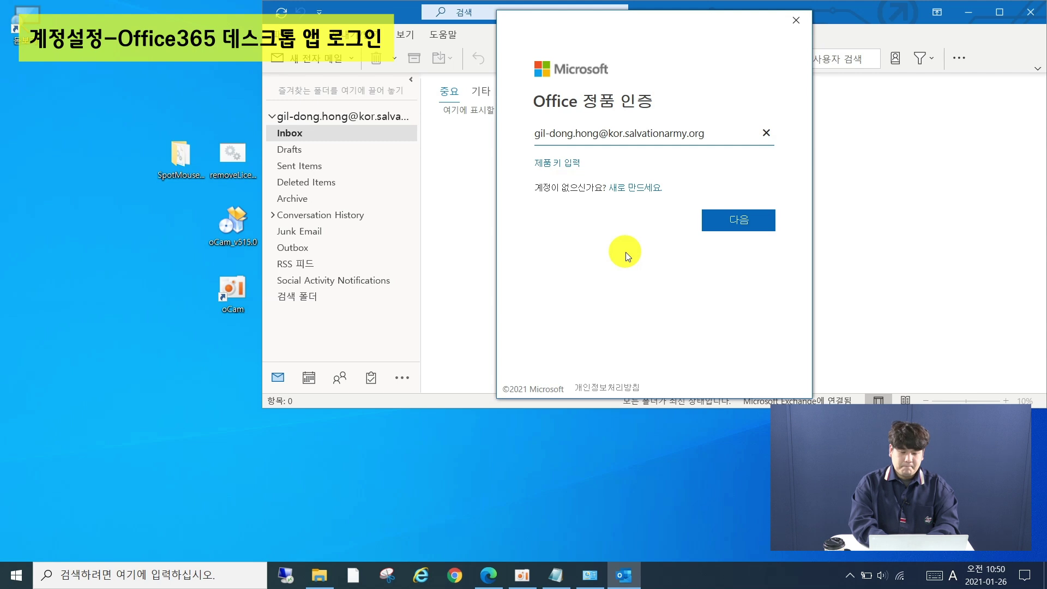
key("Return")
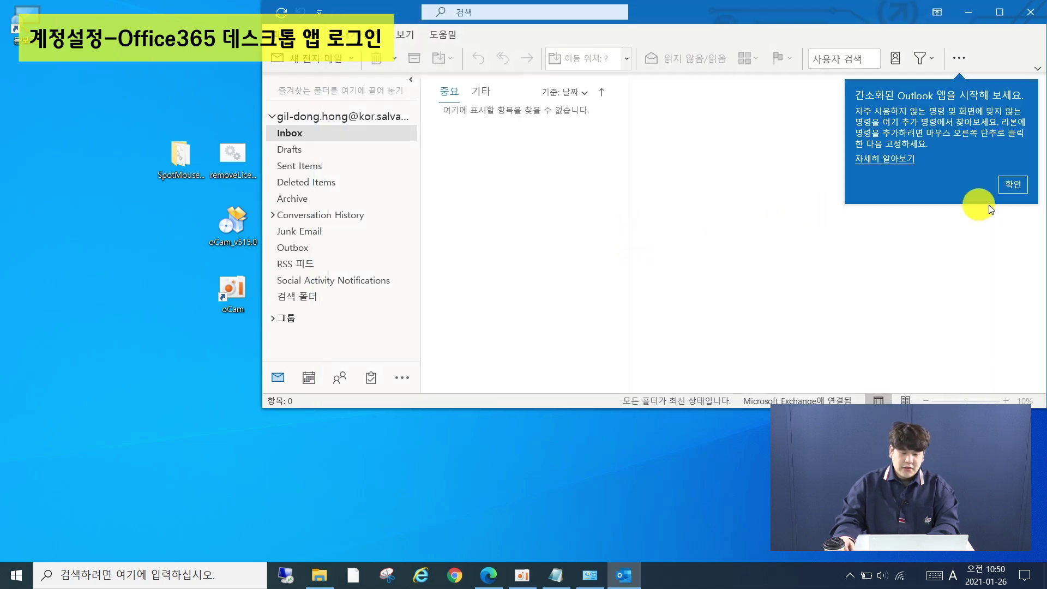
left_click(1013, 184)
Close the privacy notice, postpone the search tip, maximize Outlook, and open File account information
left_click(904, 361)
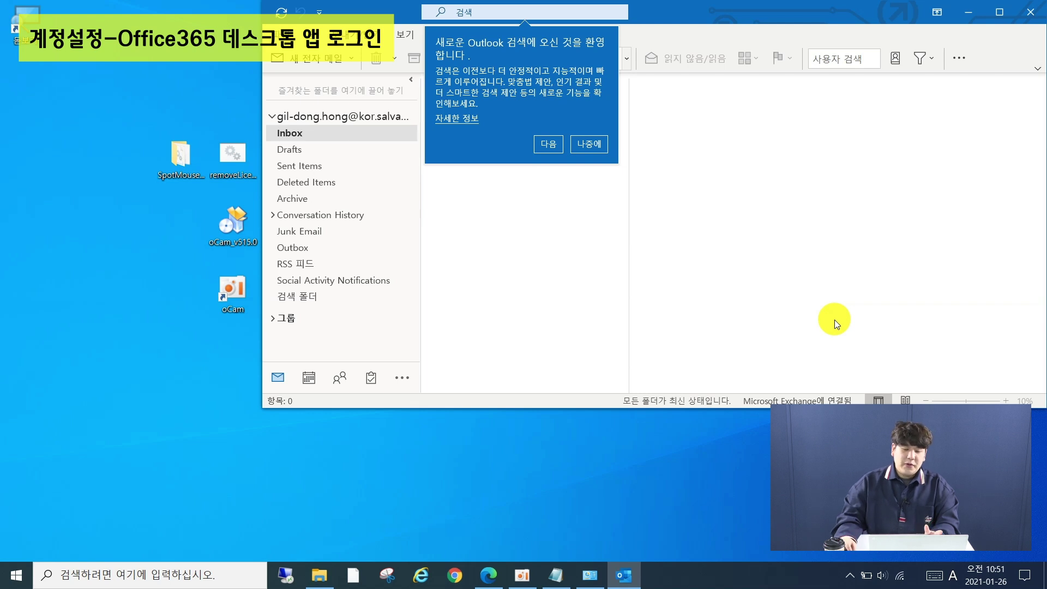
left_click(585, 149)
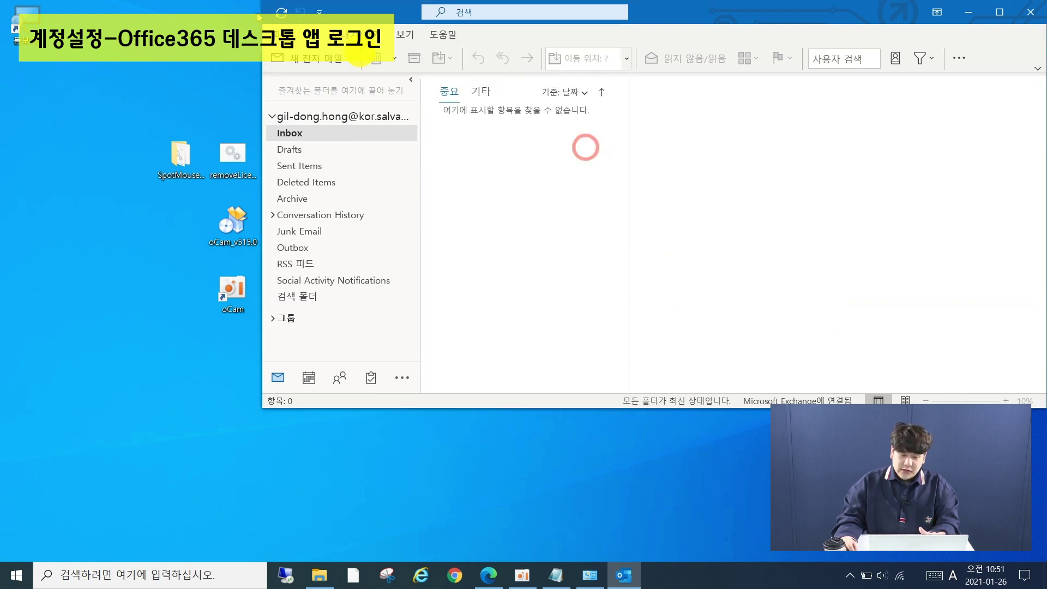
double_click(364, 14)
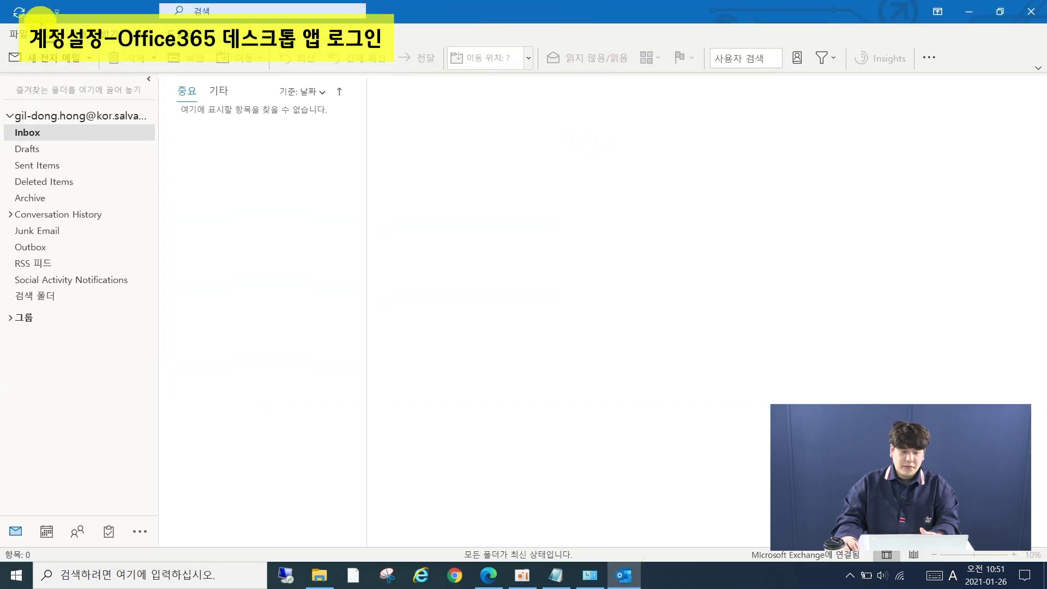
left_click(18, 36)
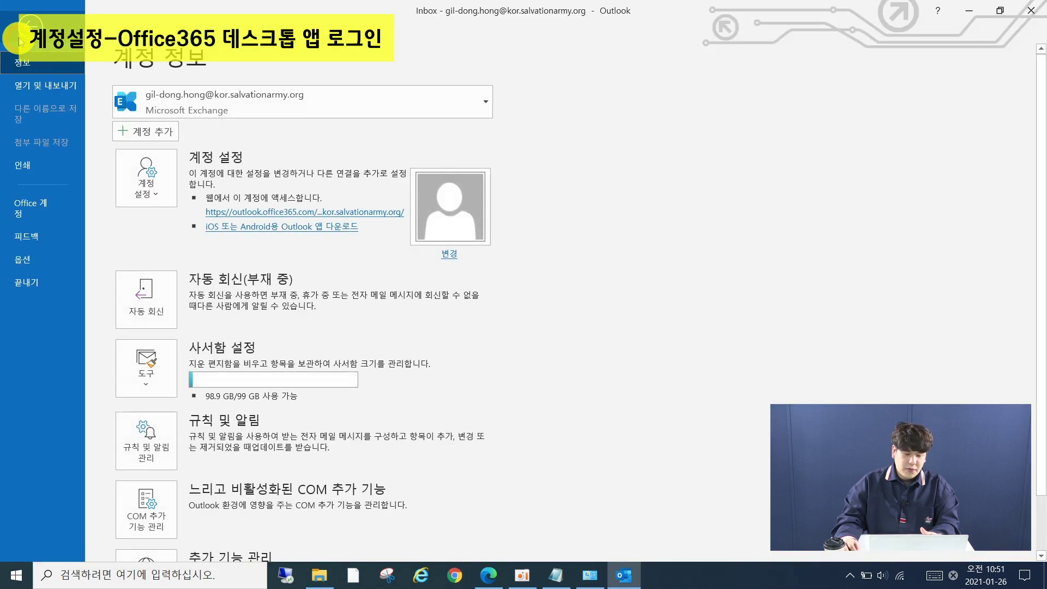
View the Office account's Microsoft 365 subscription details, then close Outlook
left_click(39, 216)
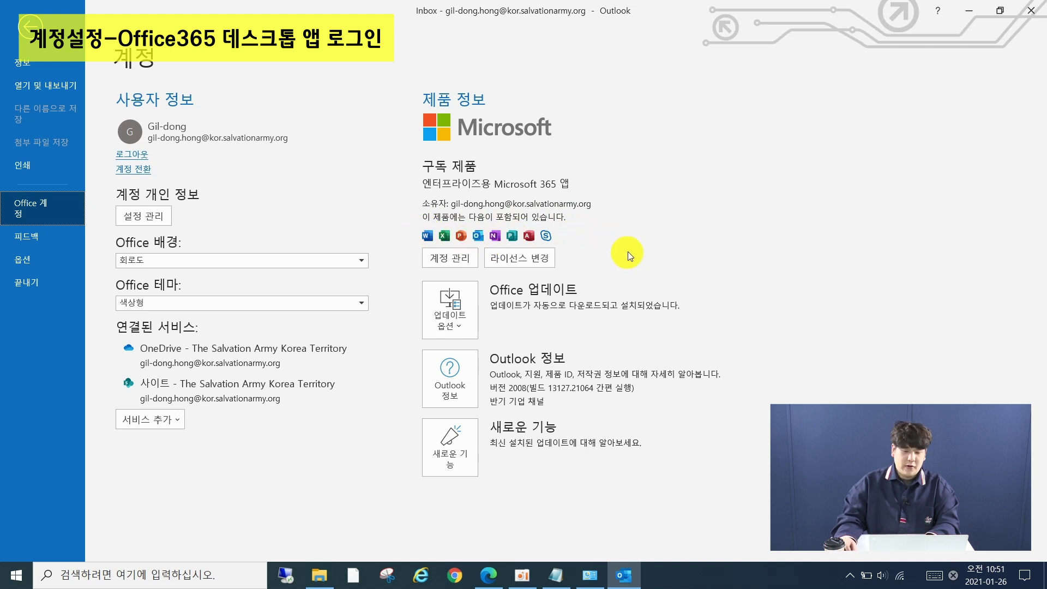
left_click(1035, 11)
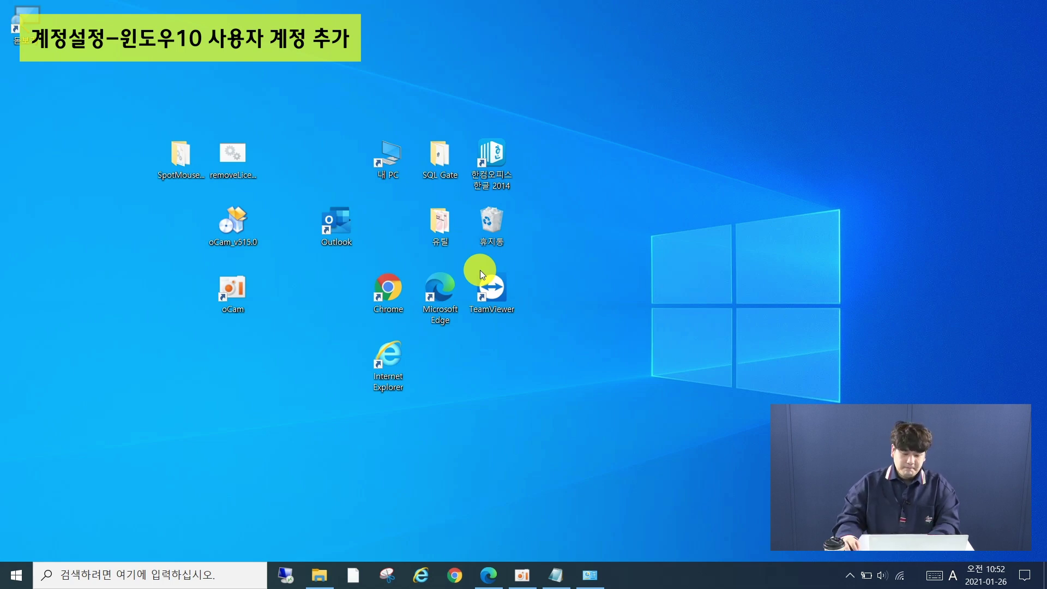
Search Windows for '사용자' and open '다른 사용자 추가, 편집 또는 제거' in Settings
left_click(211, 574)
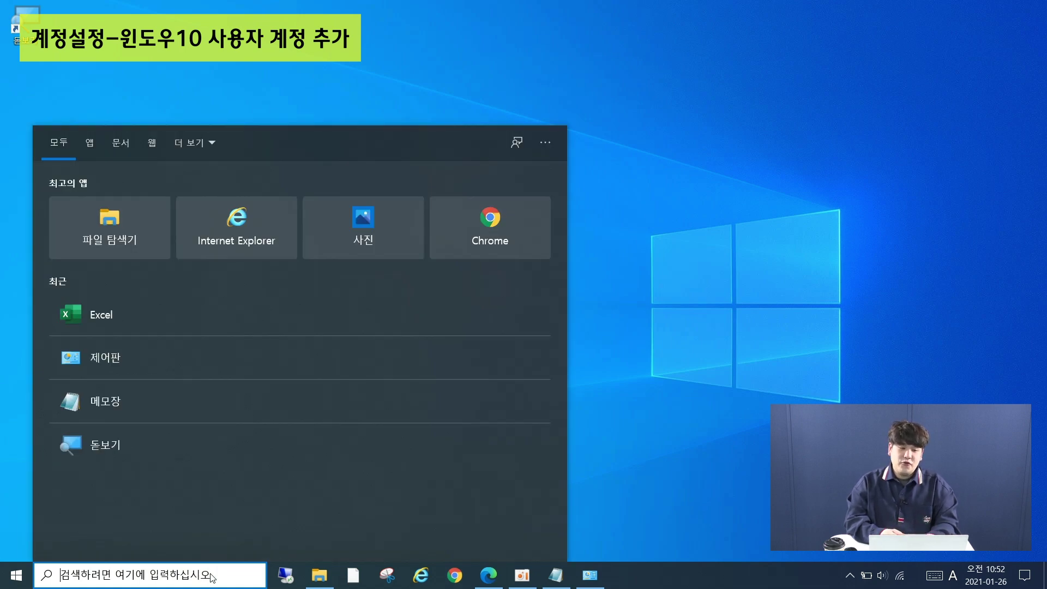
left_click(211, 574)
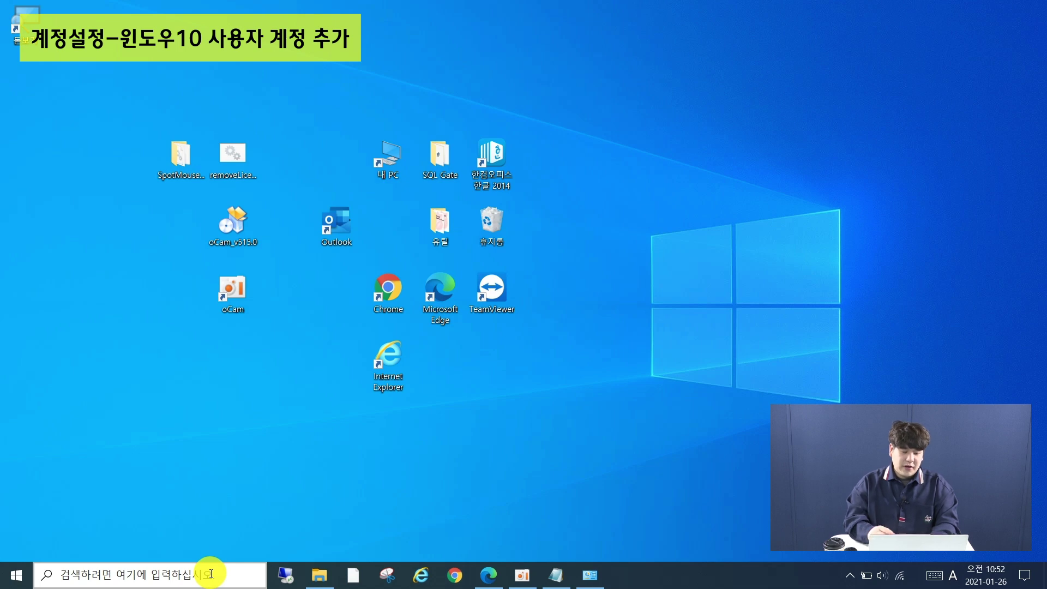
left_click(211, 574)
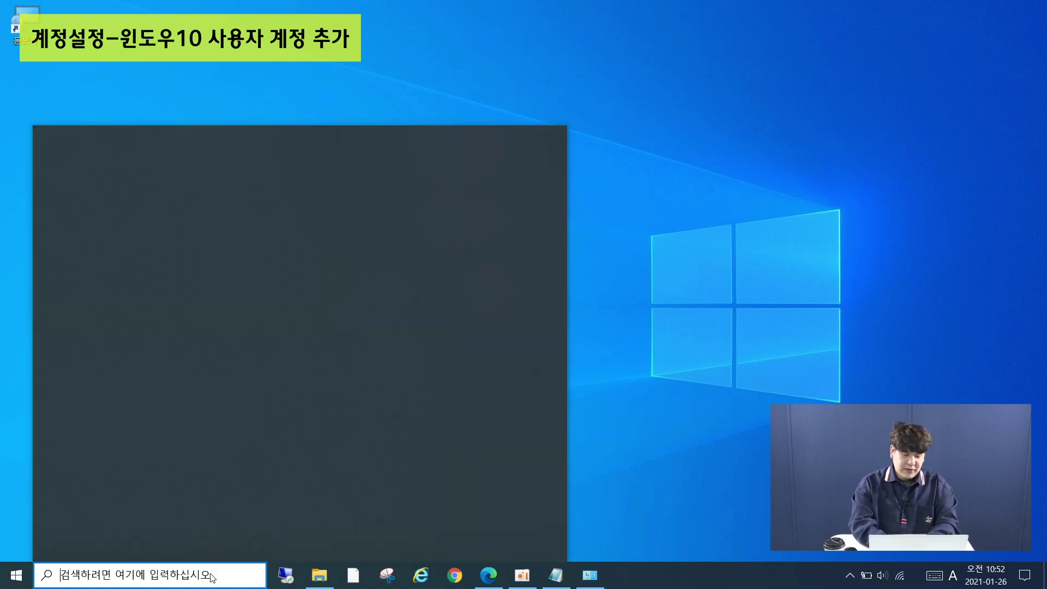
type("t")
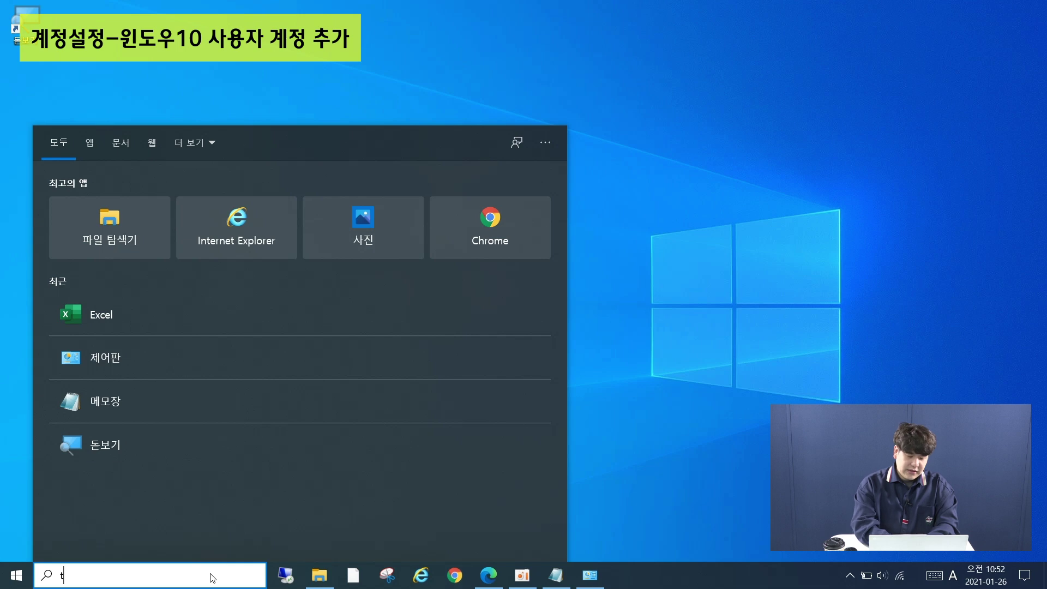
key("BackSpace")
key("Hangul")
type("사용자")
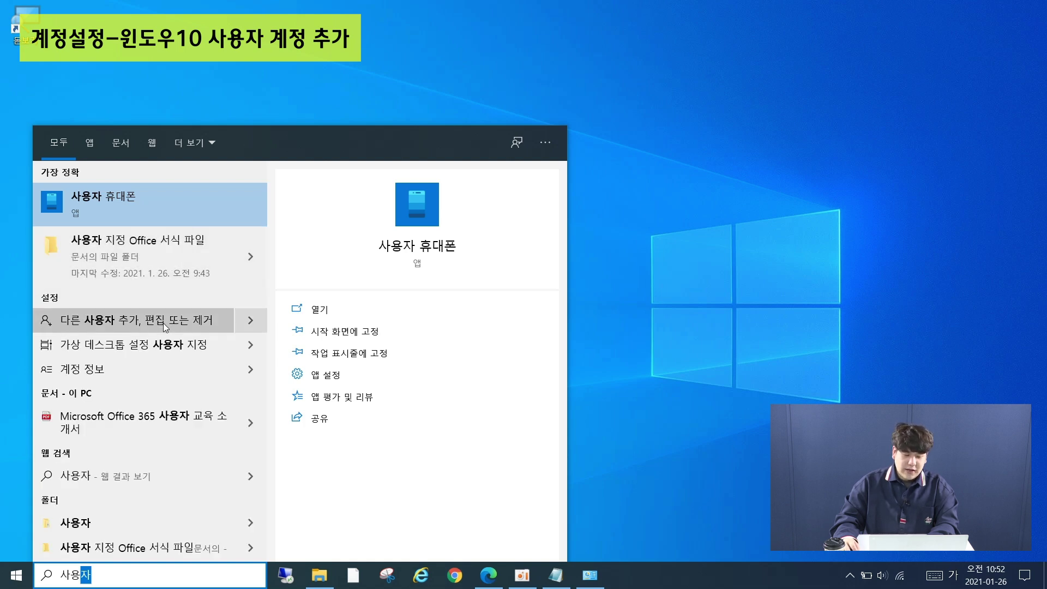
left_click(167, 321)
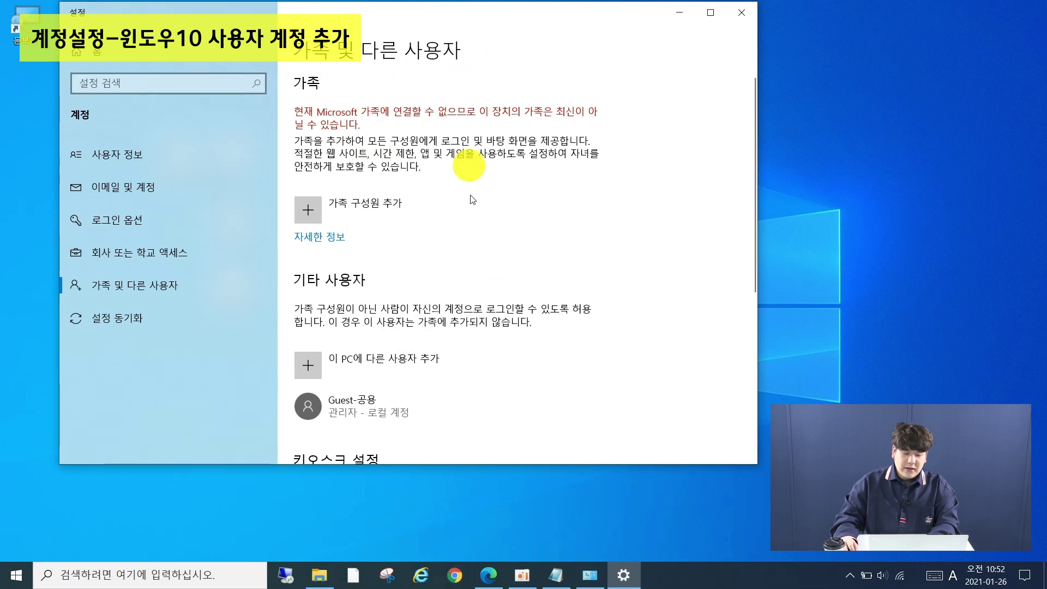
Add another user to this PC without sign-in info or a Microsoft account
scroll(480, 303, "down", 2)
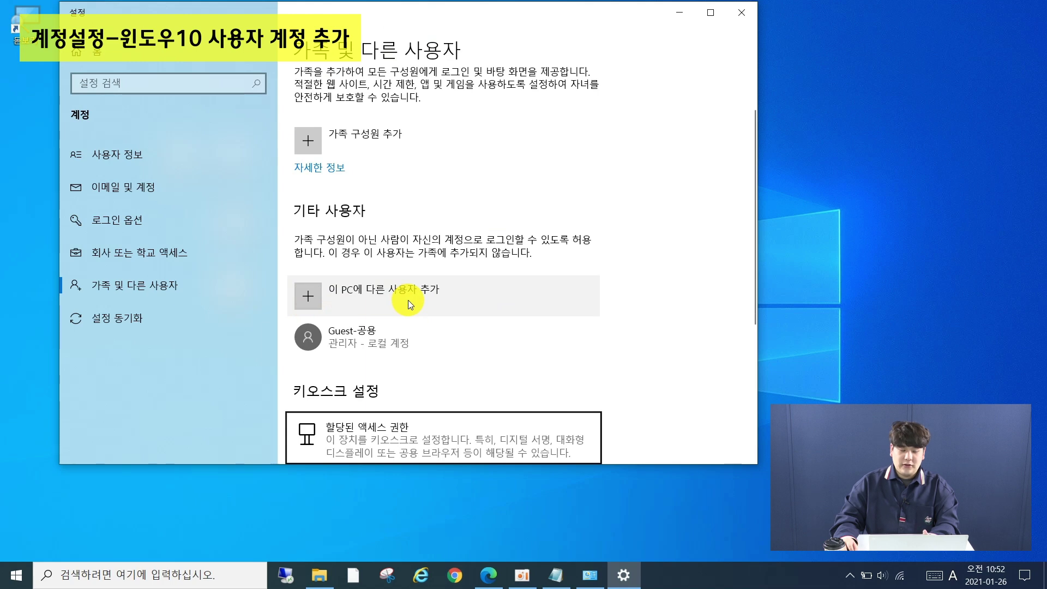
left_click(316, 293)
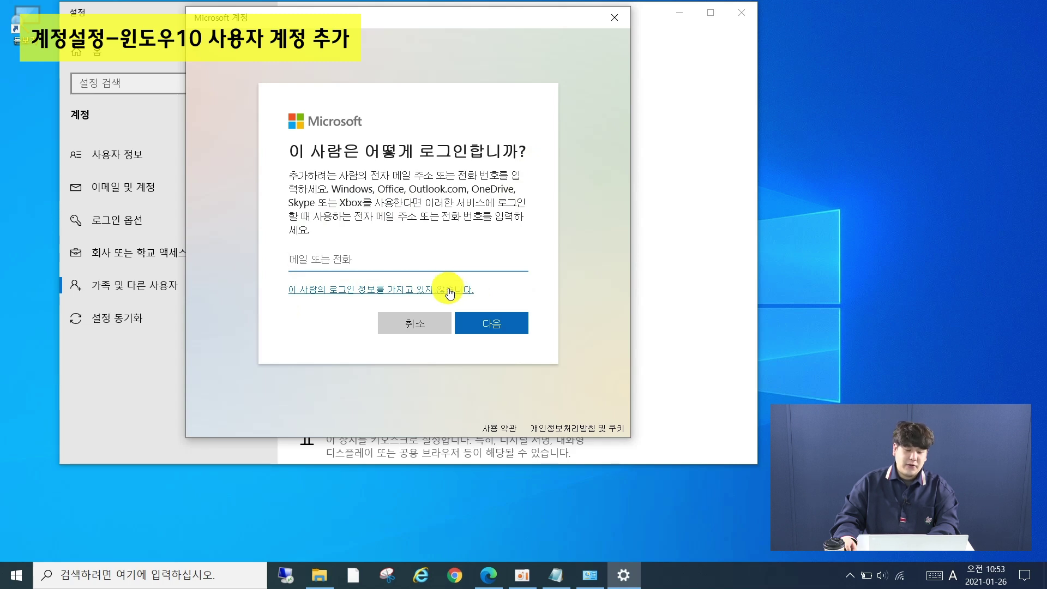
left_click(450, 293)
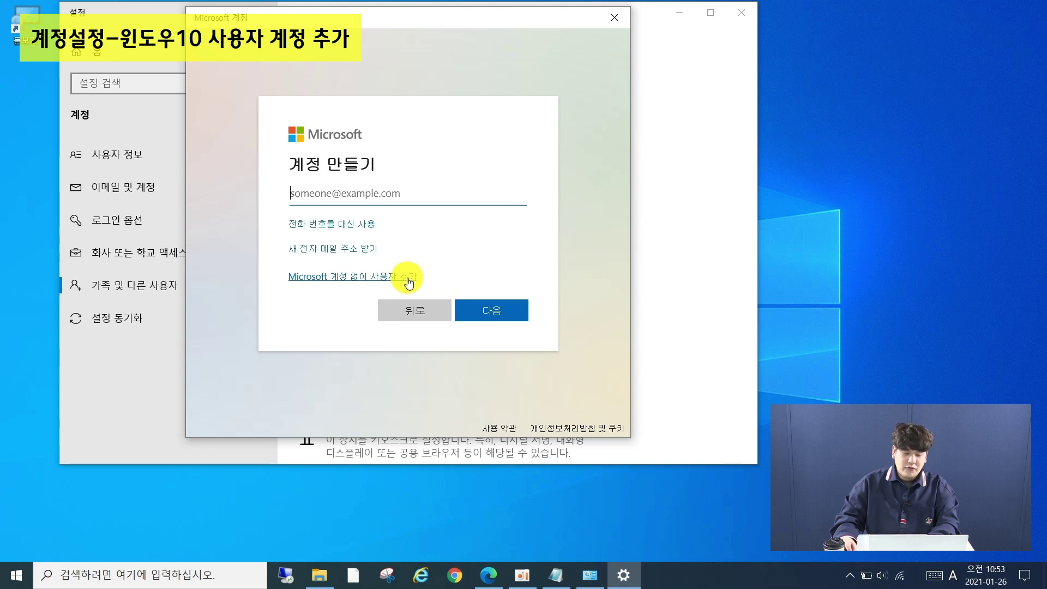
left_click(407, 278)
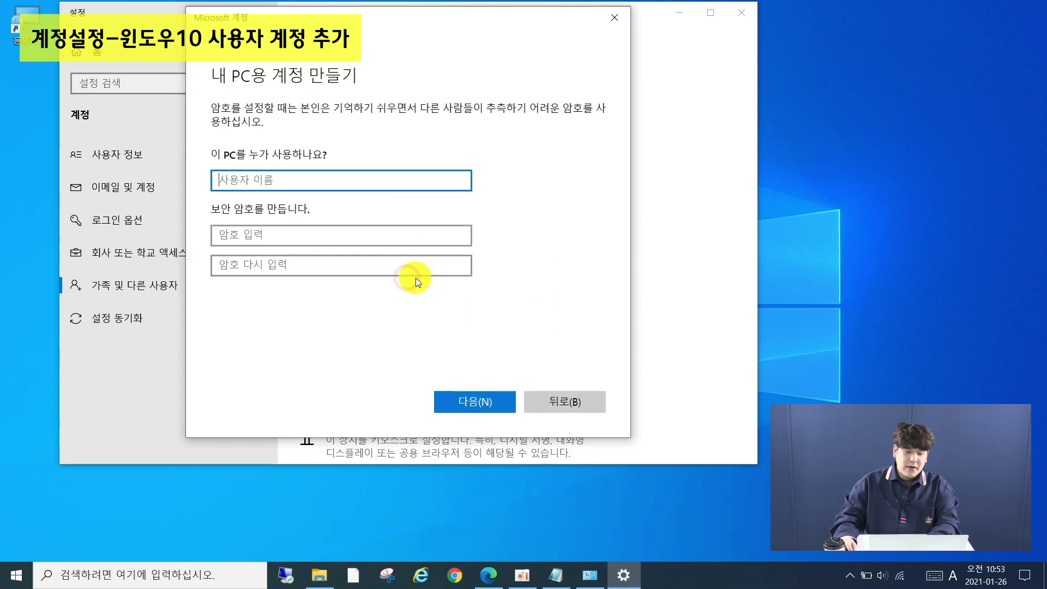
Enter the new local user's Korean name in the '이 PC를 누가 사용하나요?' field
left_click(371, 180)
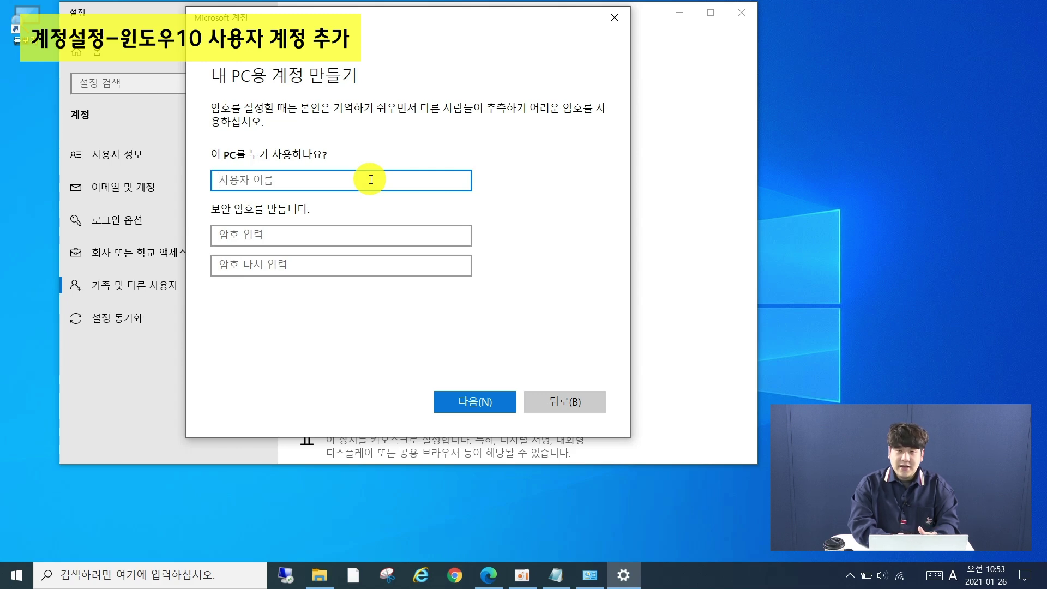
type("g-")
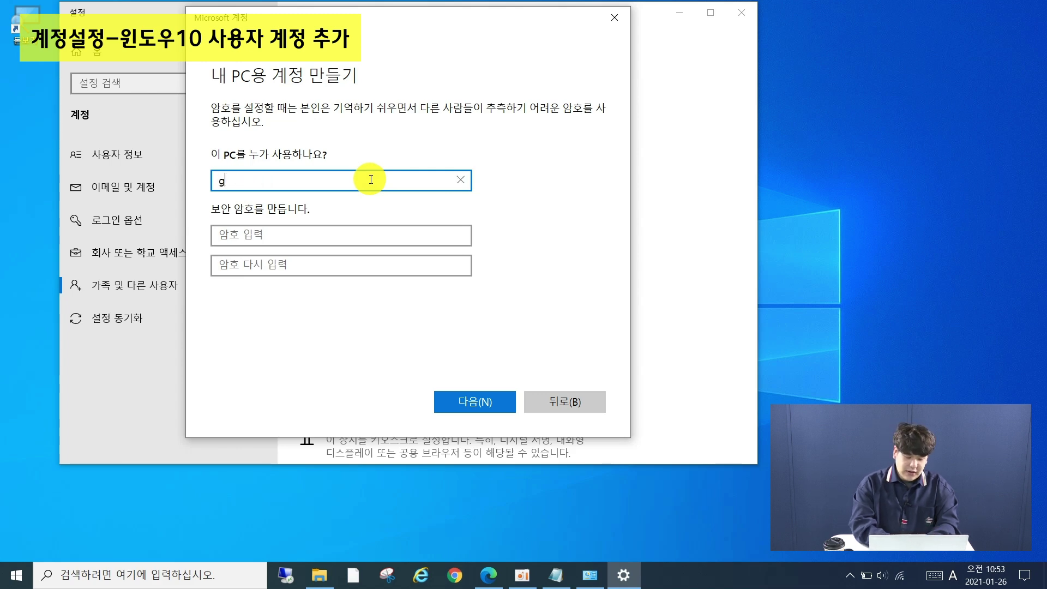
key("Hangul")
type("홍")
key("BackSpace")
key("BackSpace")
key("BackSpace")
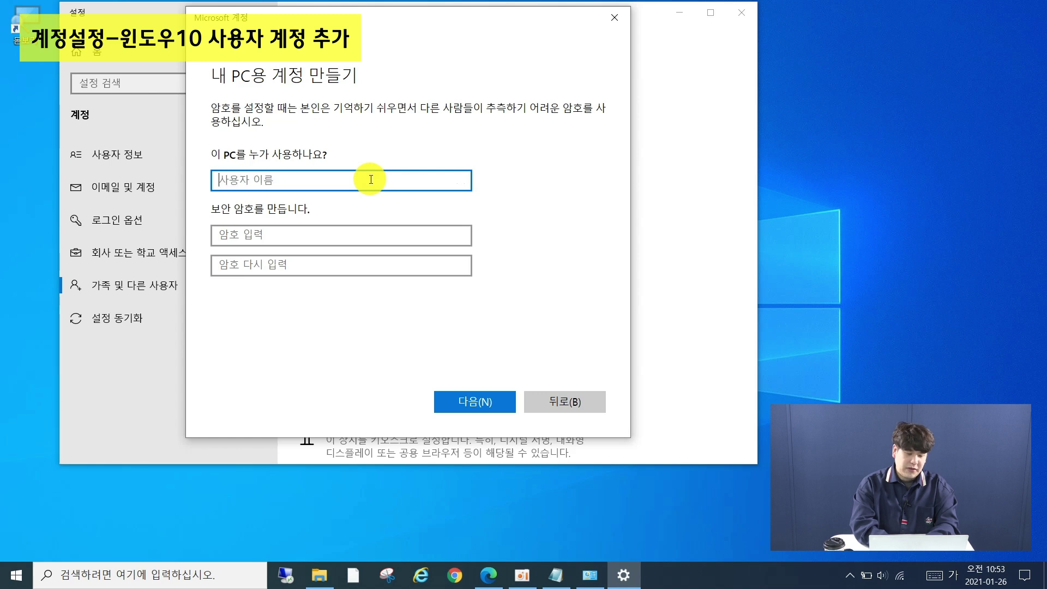
type("홍길동")
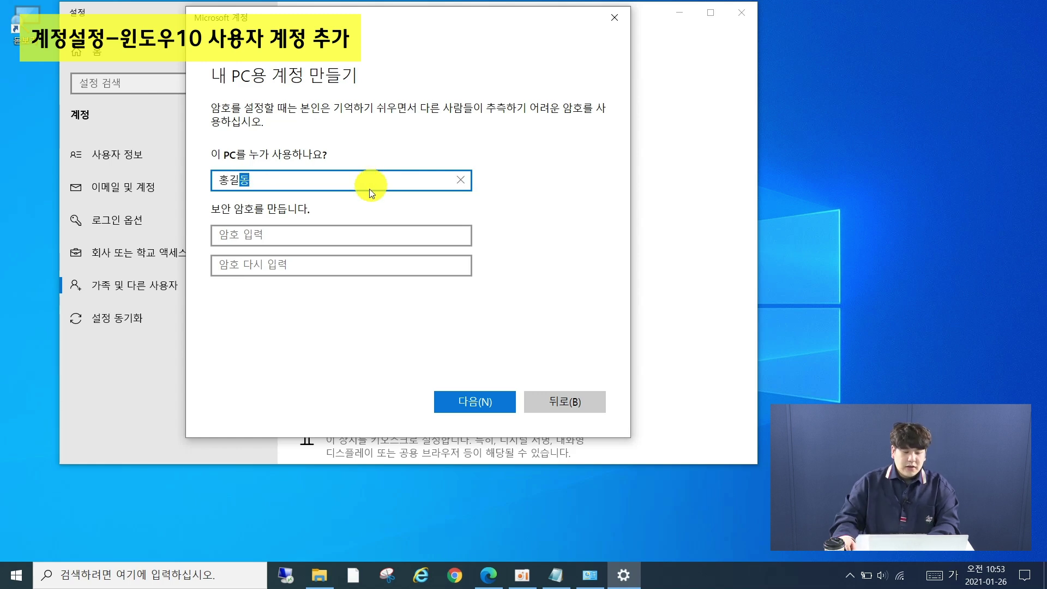
left_click(362, 232)
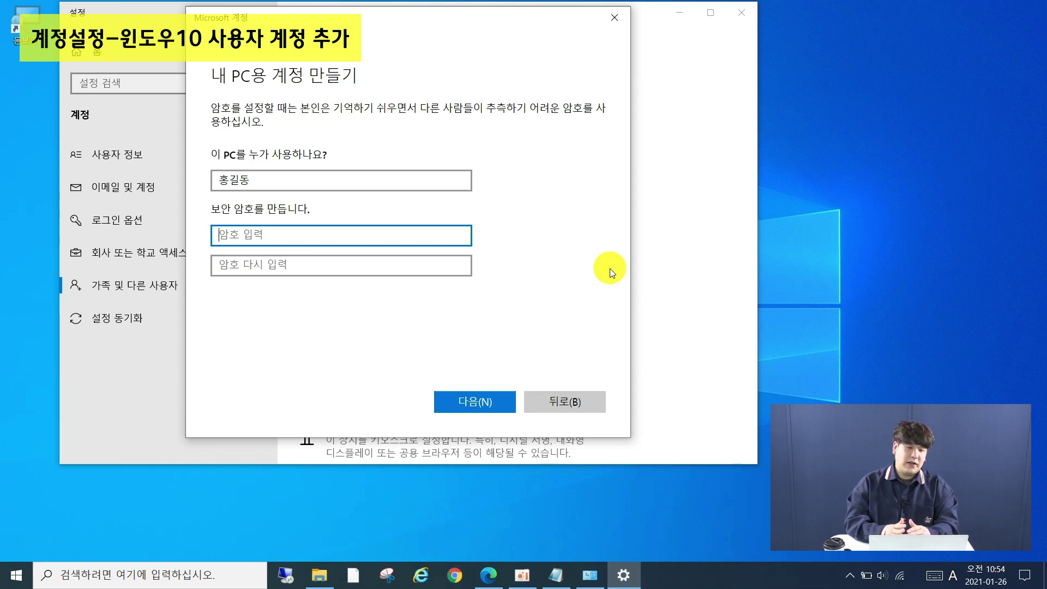
Enter the new account's password and confirm it
left_click(352, 232)
type("1234")
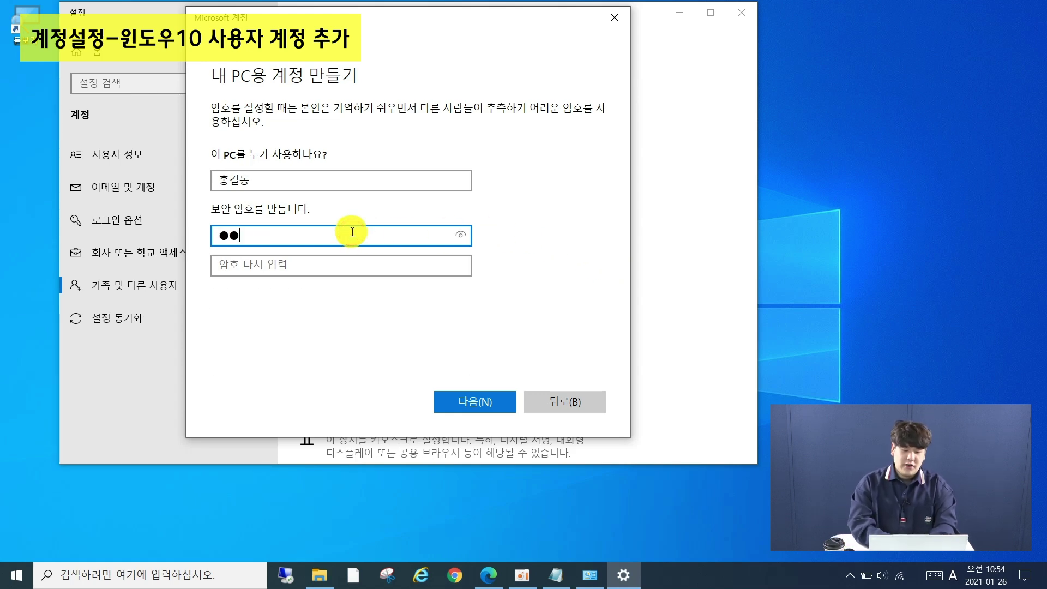
key("Tab")
type("1234")
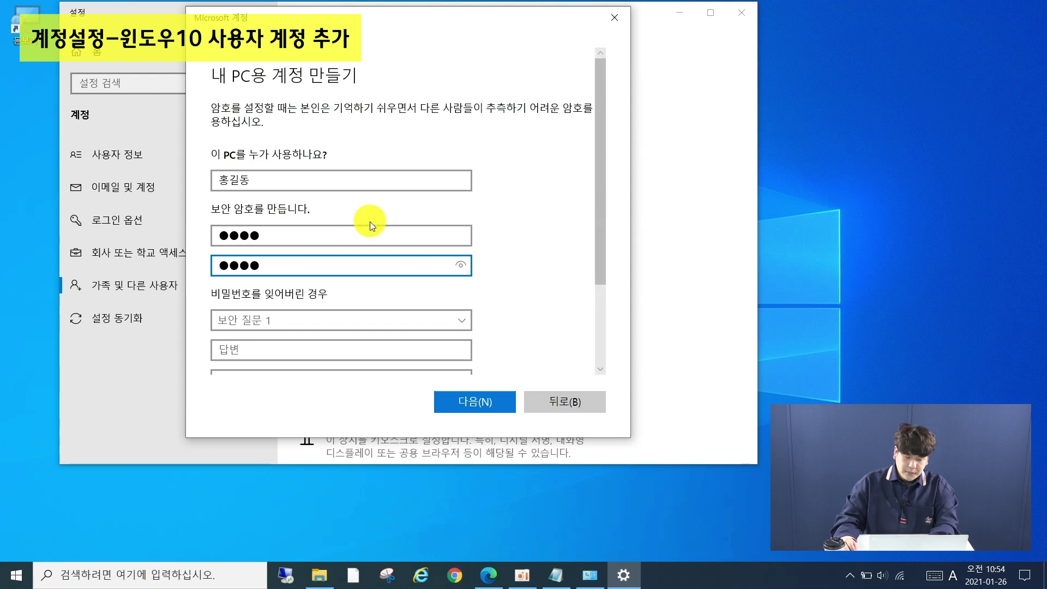
scroll(362, 241, "down", 1)
scroll(363, 240, "down", 3)
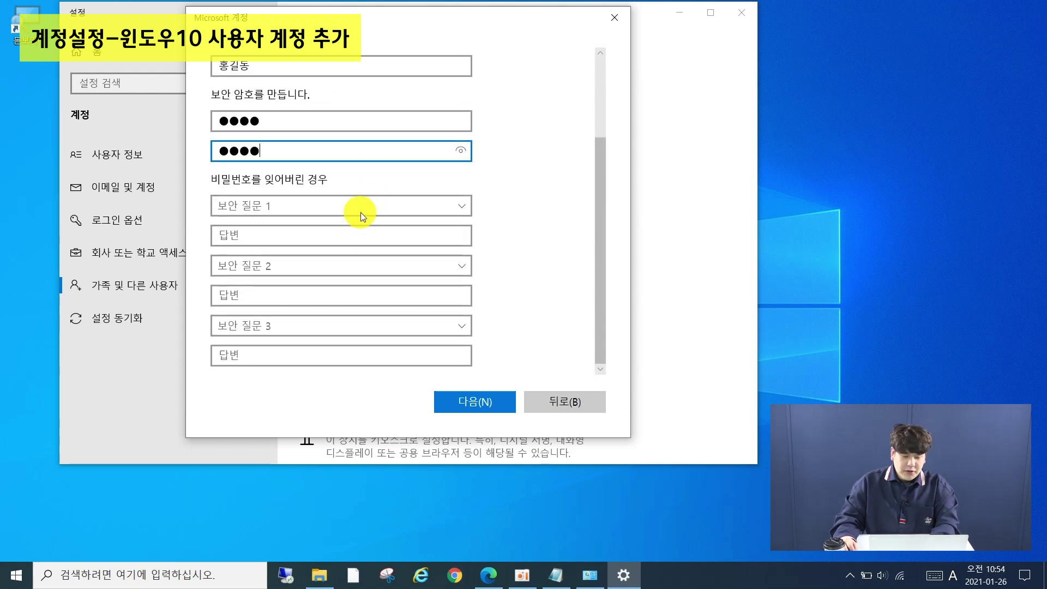
Choose three security questions, including birth city and childhood nickname
left_click(317, 204)
left_click(306, 220)
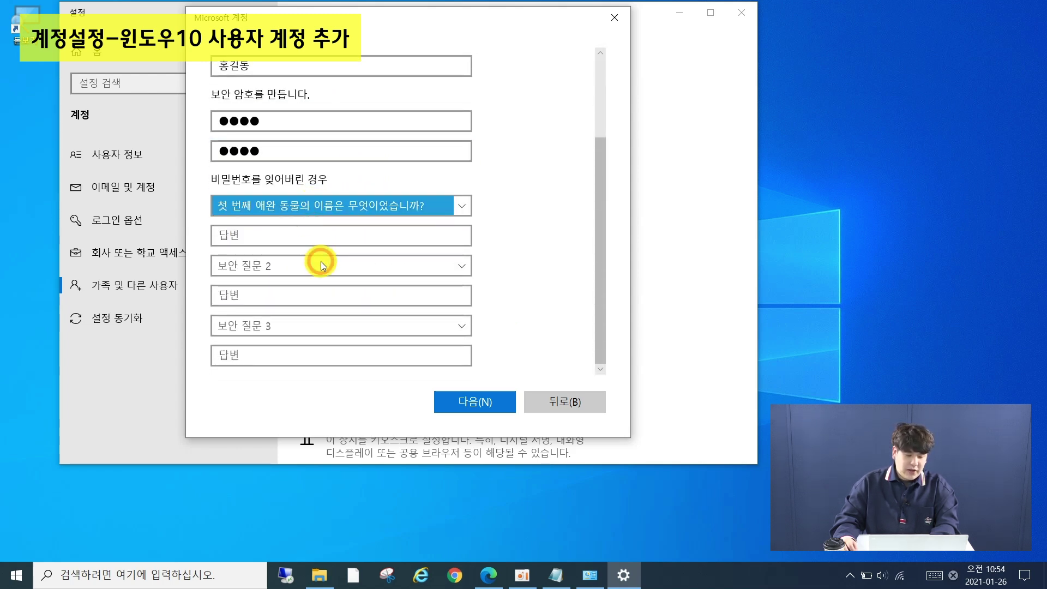
left_click(321, 264)
left_click(306, 293)
left_click(307, 323)
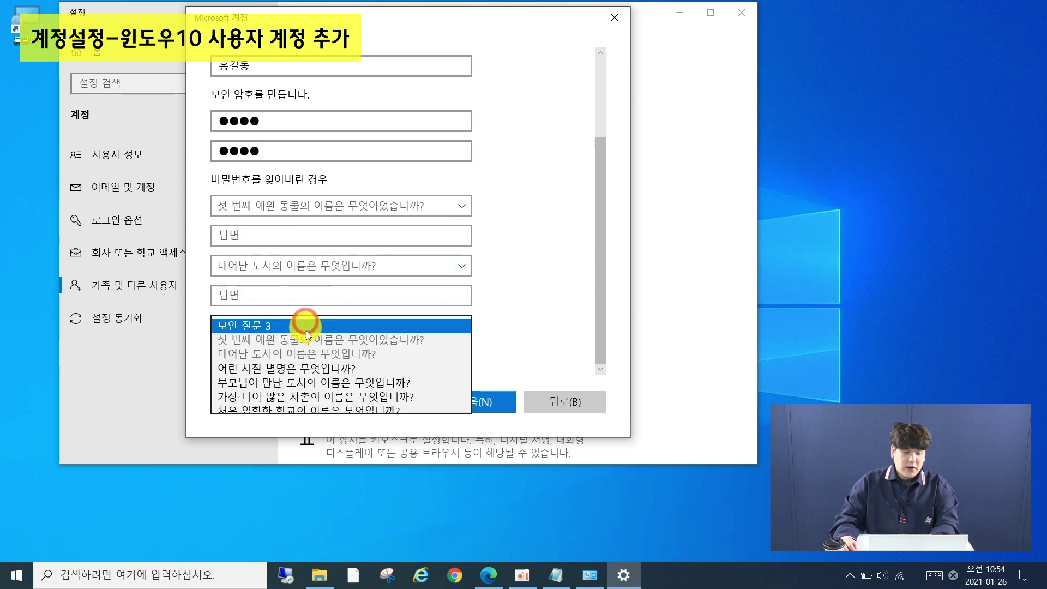
left_click(308, 357)
Answer all three security questions and submit to create the local account
left_click(324, 227)
type("d")
left_click(306, 293)
type("d")
left_click(293, 353)
type("d")
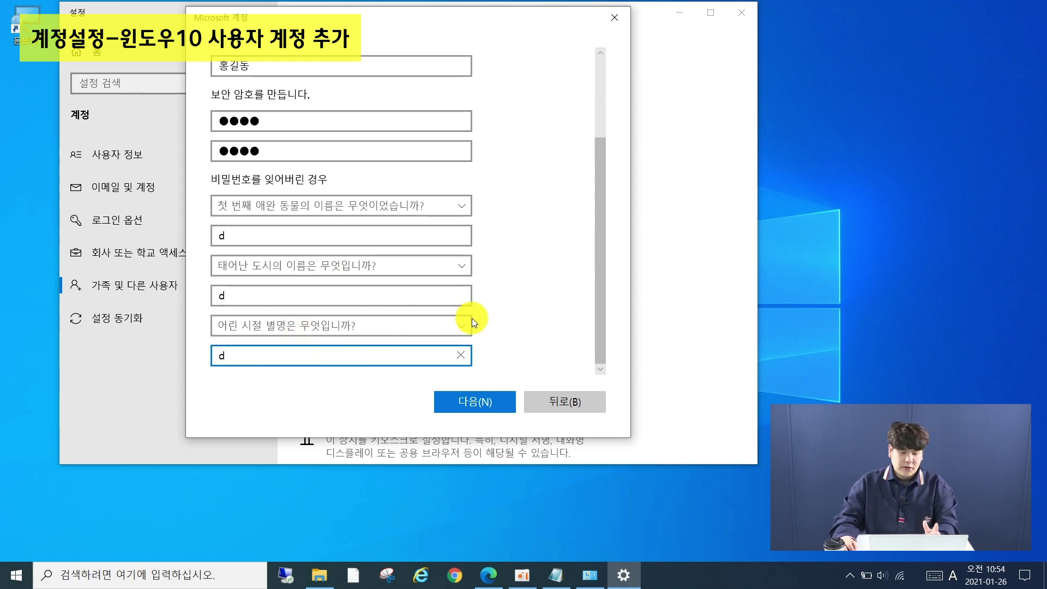
left_click(473, 406)
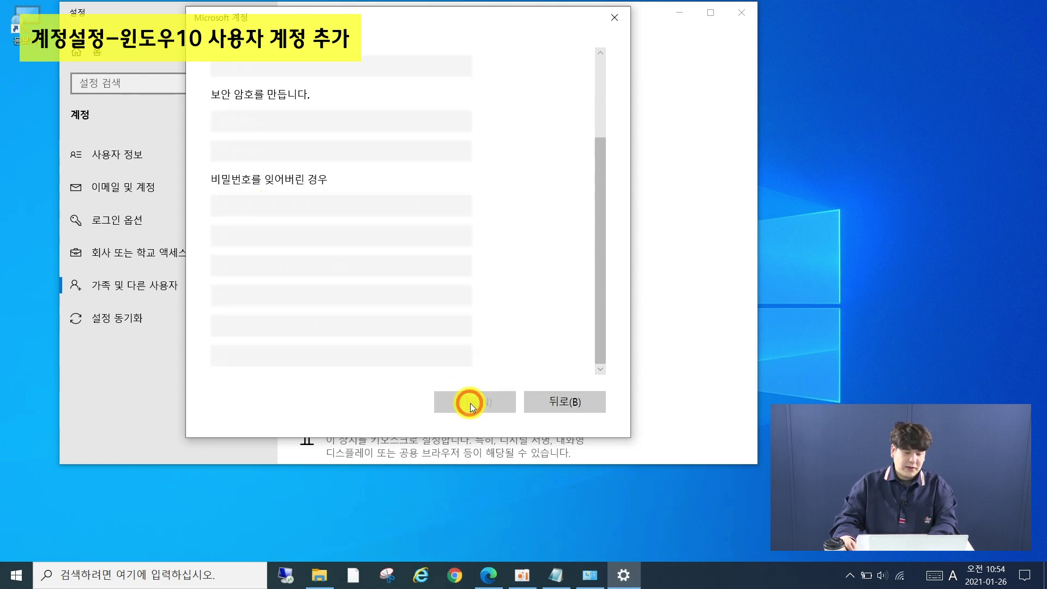
scroll(692, 274, "down", 3)
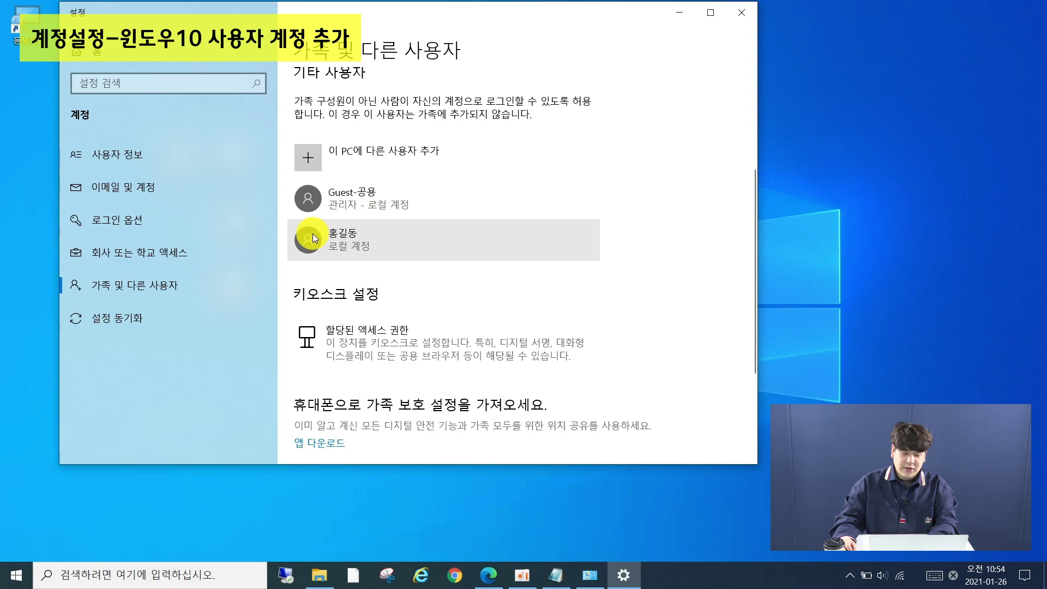
Close Settings and switch users to the new local account from the Start menu
left_click(742, 12)
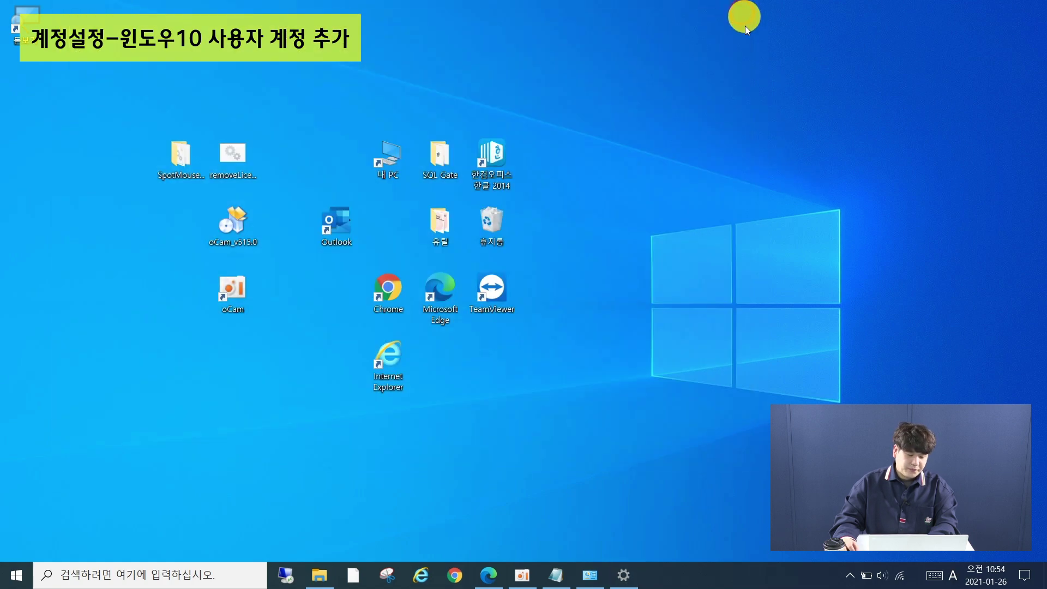
left_click(17, 580)
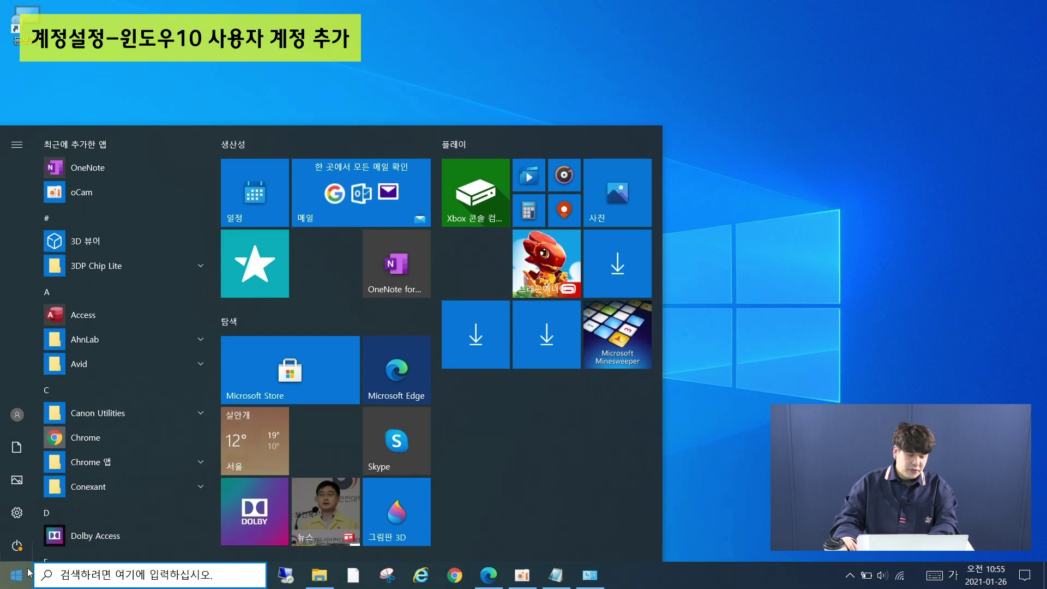
mouse_move(21, 418)
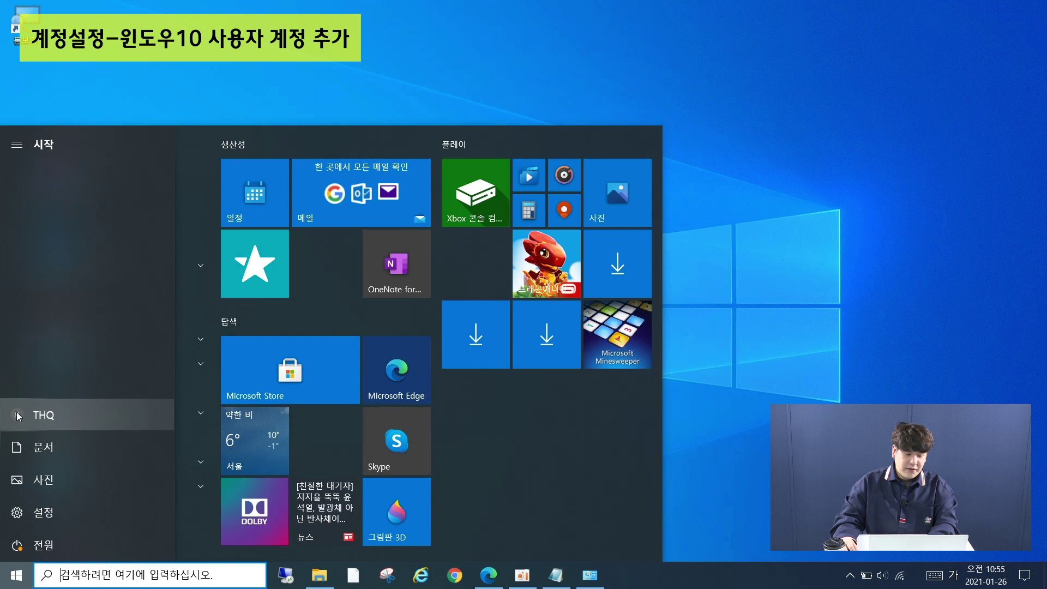
left_click(45, 418)
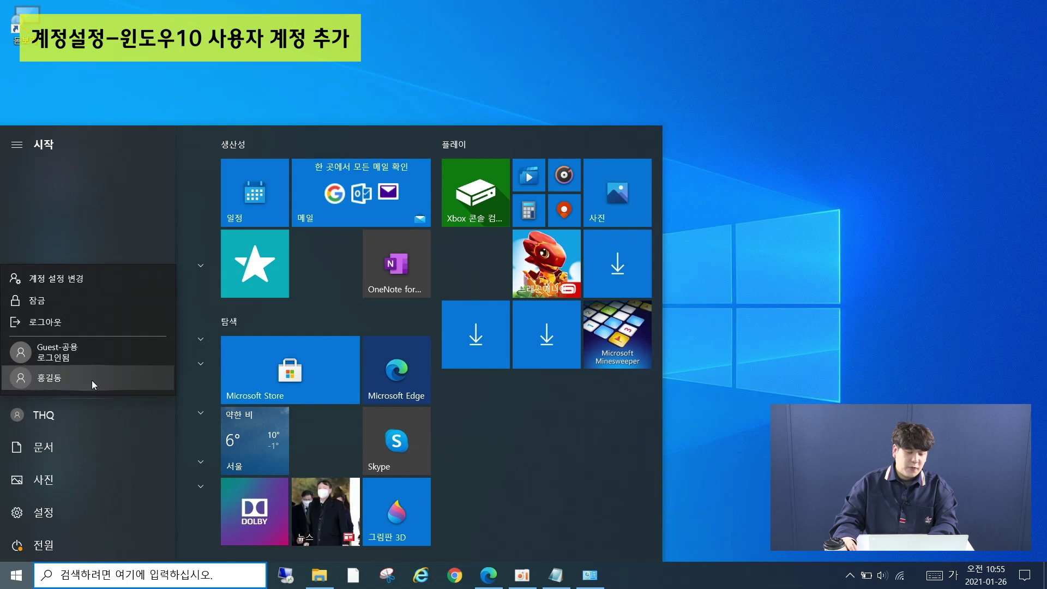
left_click(61, 382)
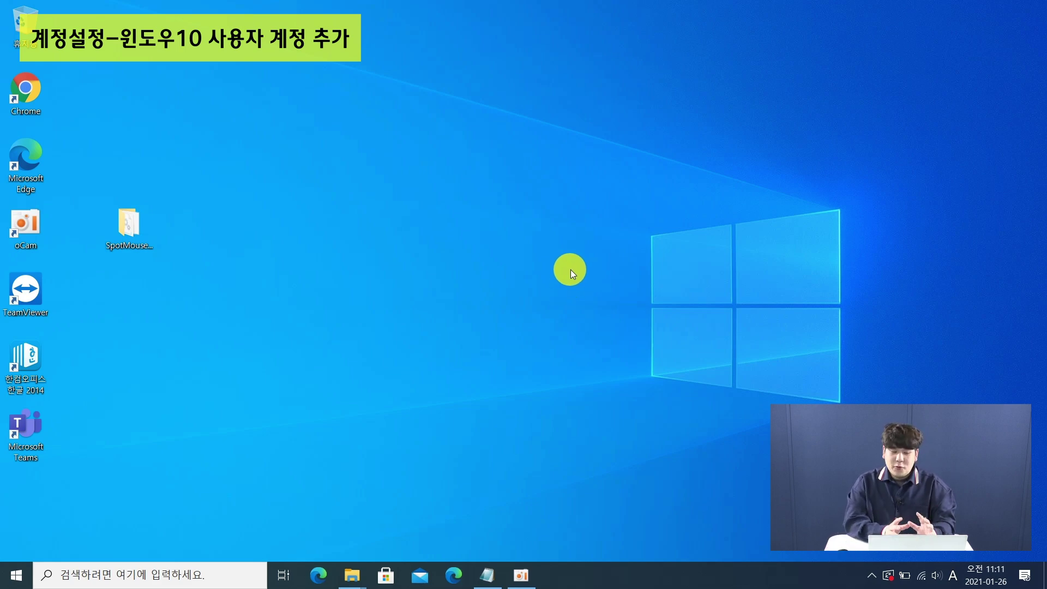
Search the taskbar for 'powerpoint' and launch PowerPoint
left_click(133, 573)
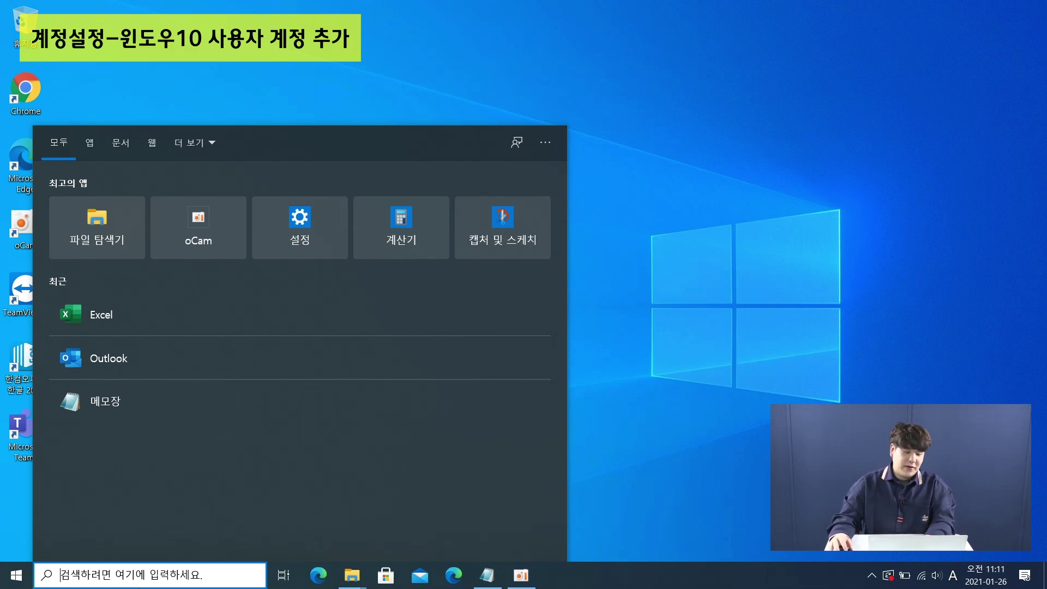
type("exc")
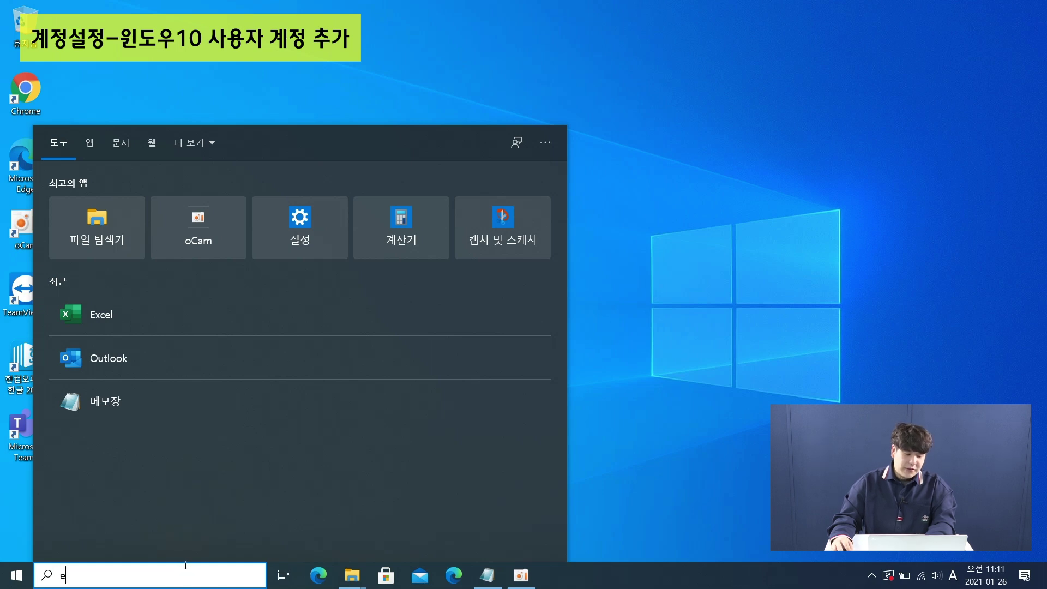
key("BackSpace")
type("exc")
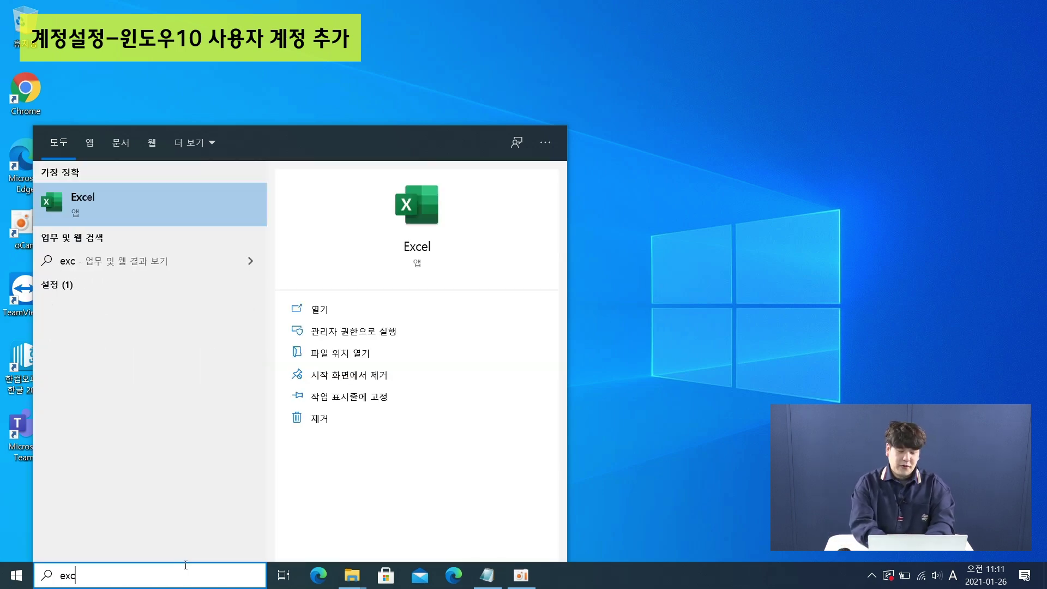
key("BackSpace")
key("BackSpace")
key("BackSpace")
type("powerpo")
left_click(205, 207)
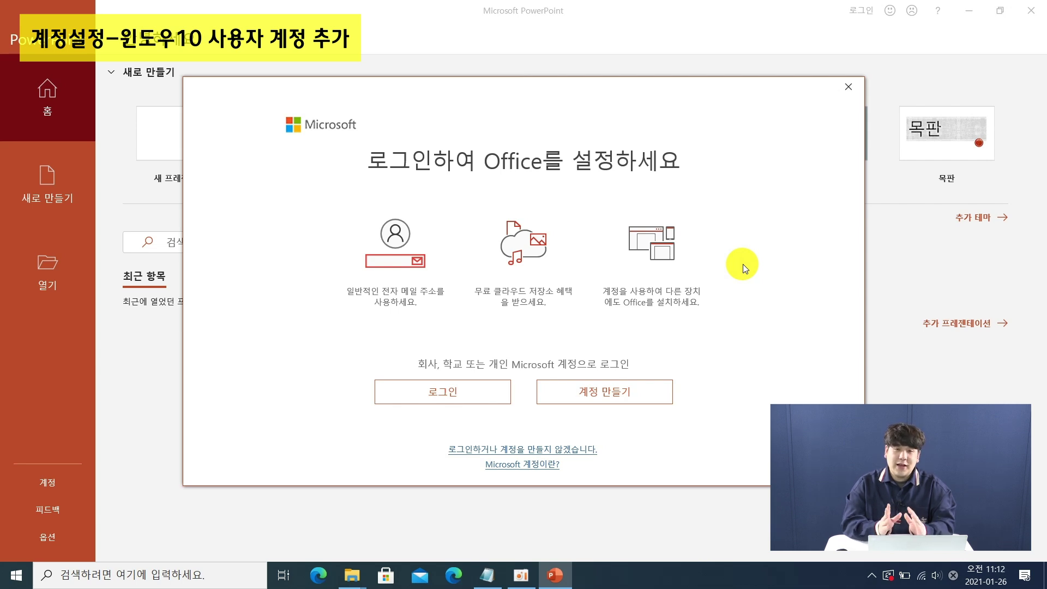
Sign in to Office in PowerPoint with the work e-mail address, correcting the domain to lower case
left_click(480, 402)
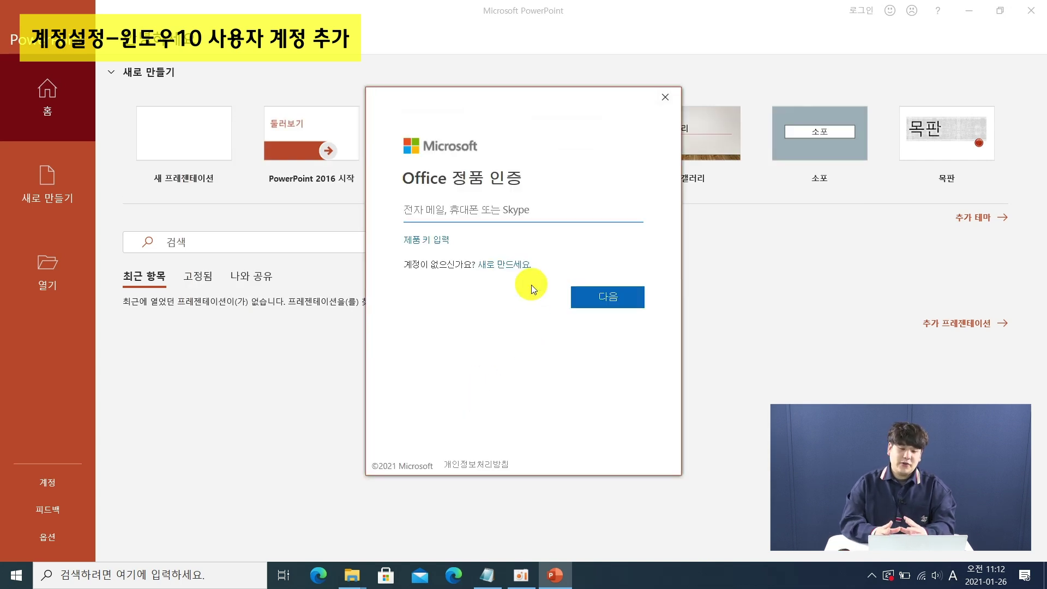
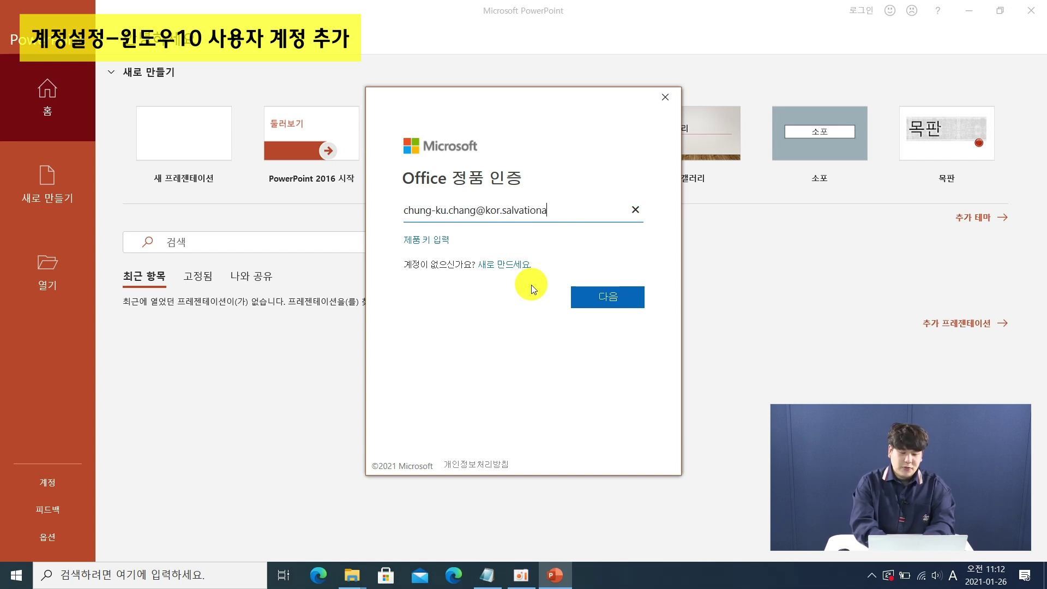
left_click(597, 305)
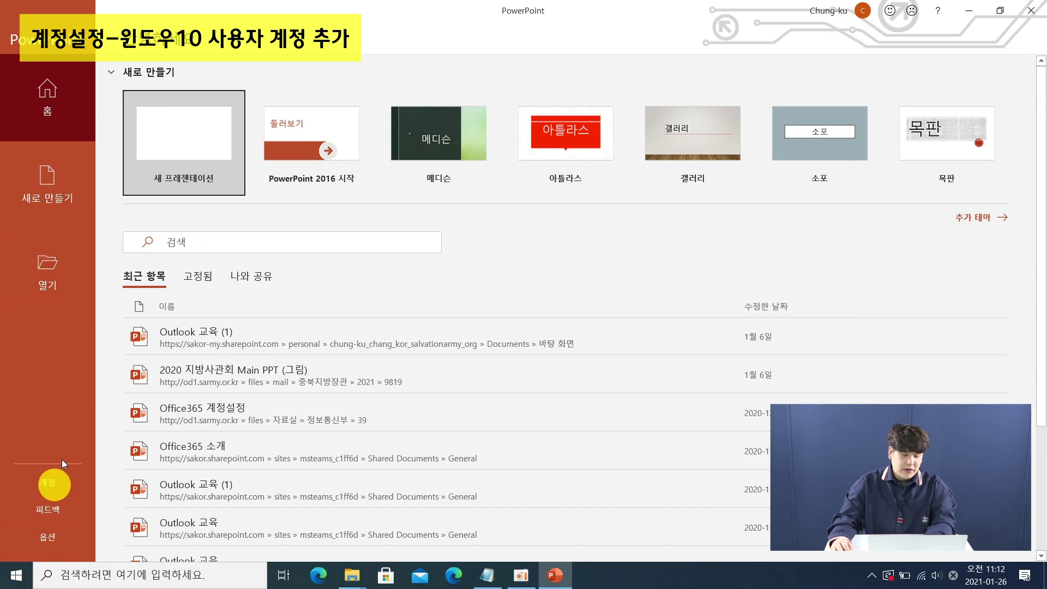
Check the Microsoft 365 Apps for enterprise subscription on the Account page, then close PowerPoint
left_click(45, 484)
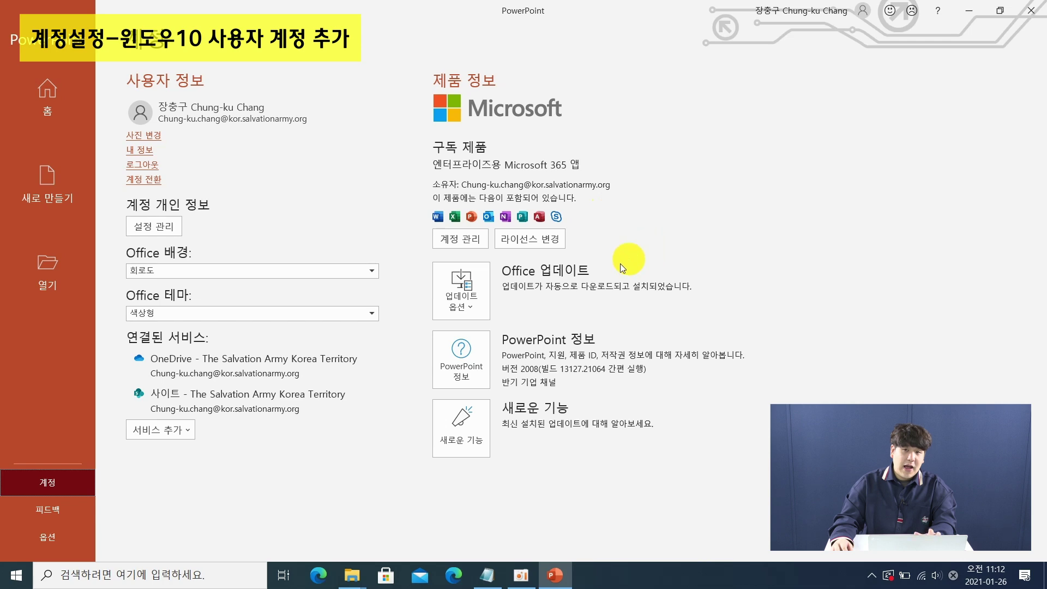
left_click(1035, 19)
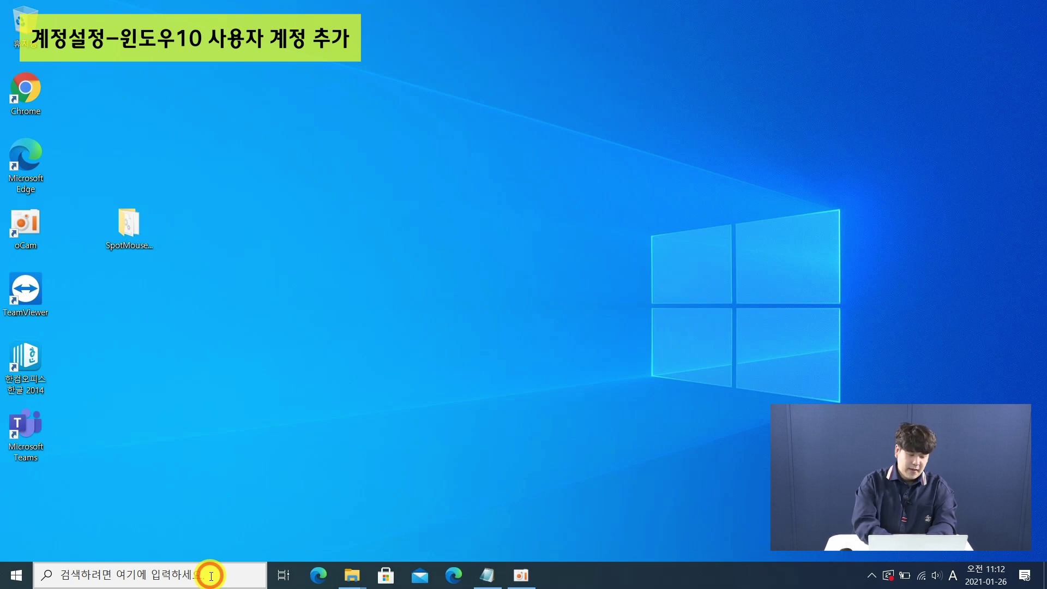
Search for 'outlook' and launch it, loading the work Exchange mailbox with 1,339 Inbox items
left_click(211, 576)
type("outlook")
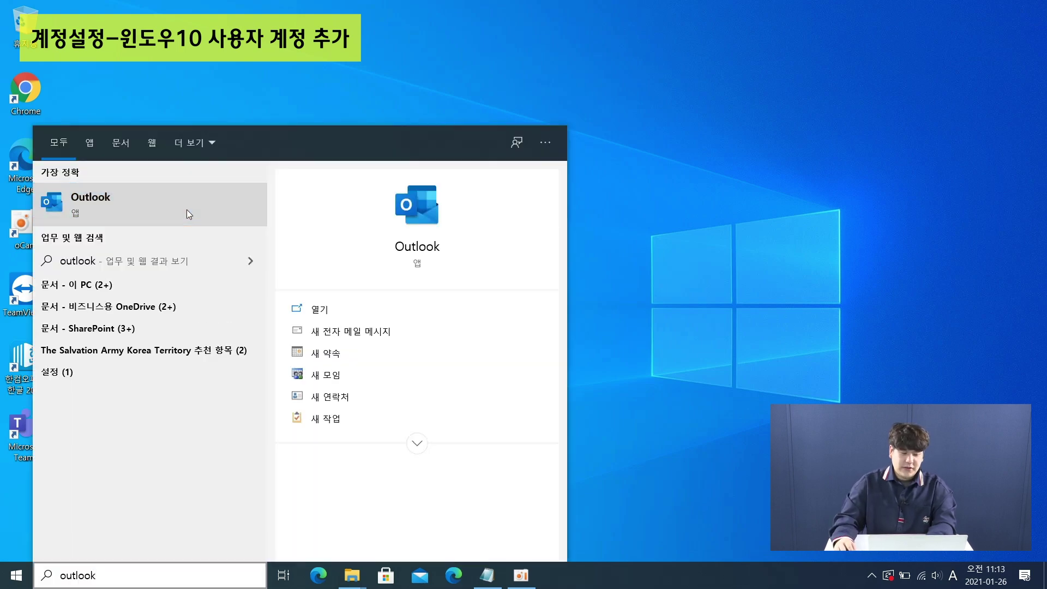
left_click(186, 210)
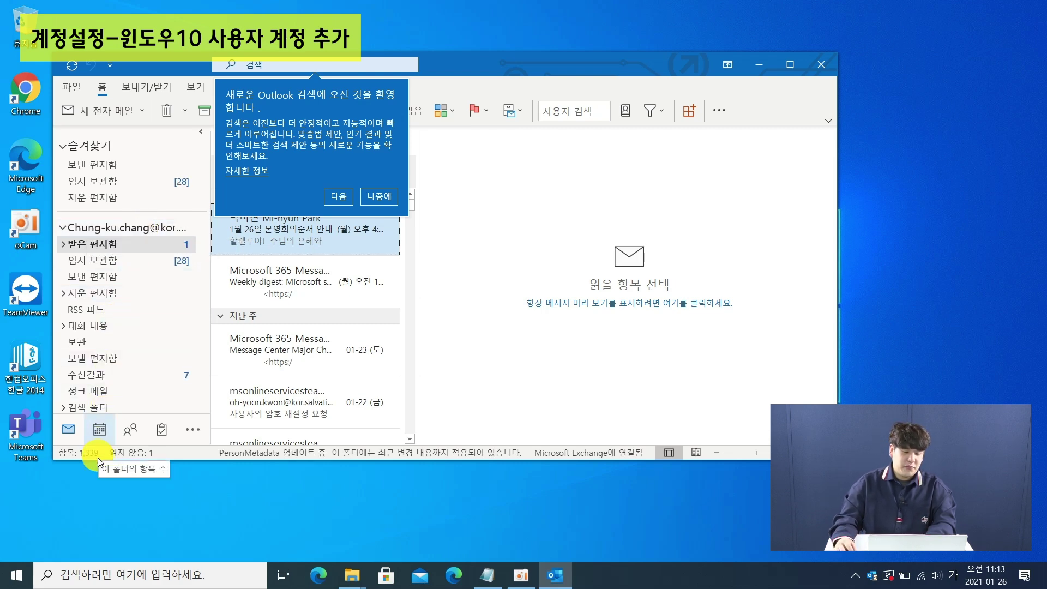
left_click(24, 577)
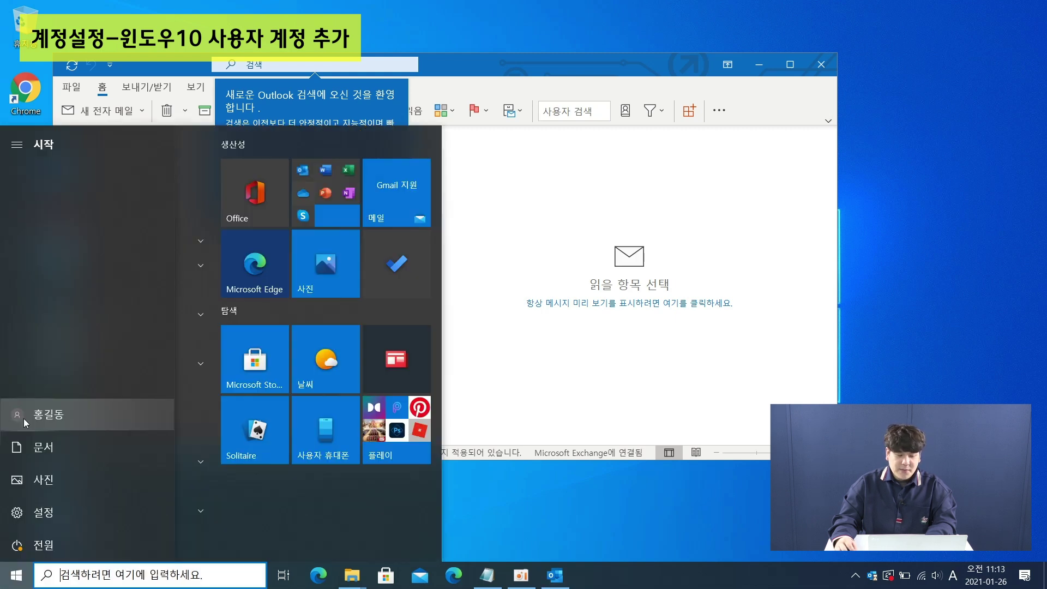
Switch back to the original Windows account and launch Outlook from its desktop shortcut
left_click(24, 418)
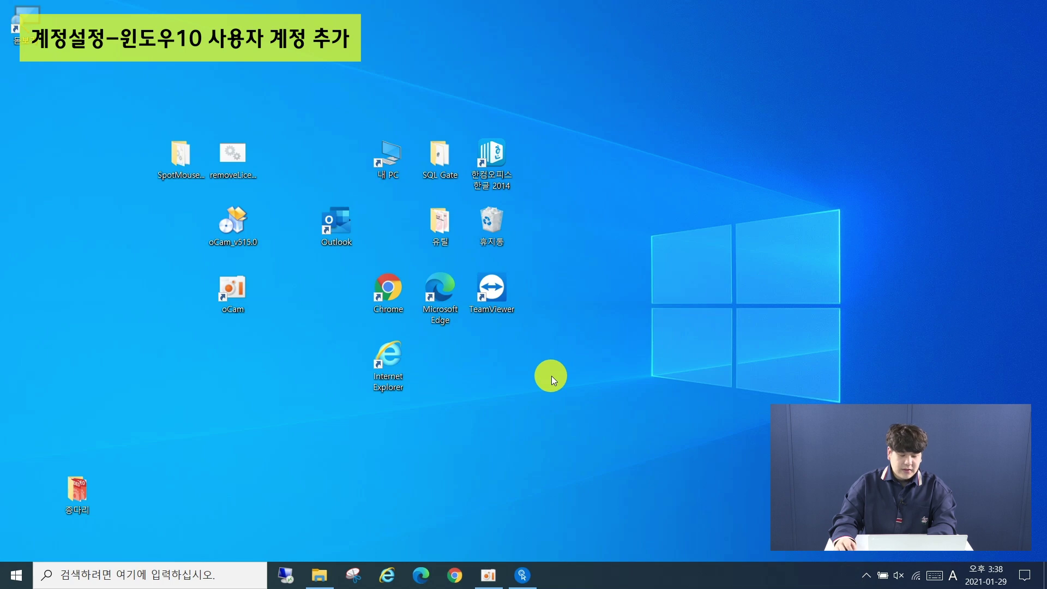
double_click(336, 240)
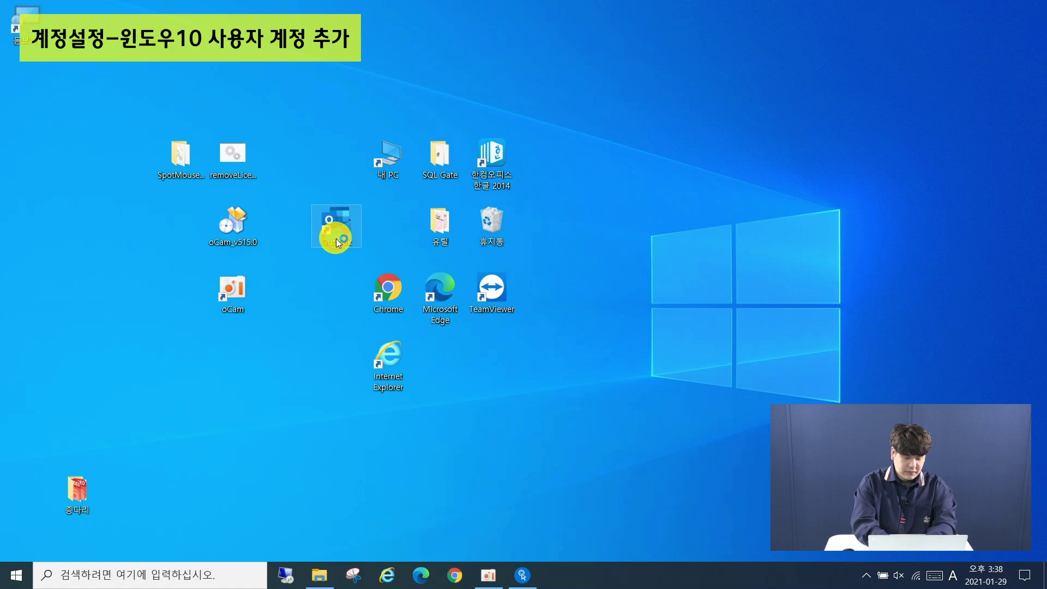